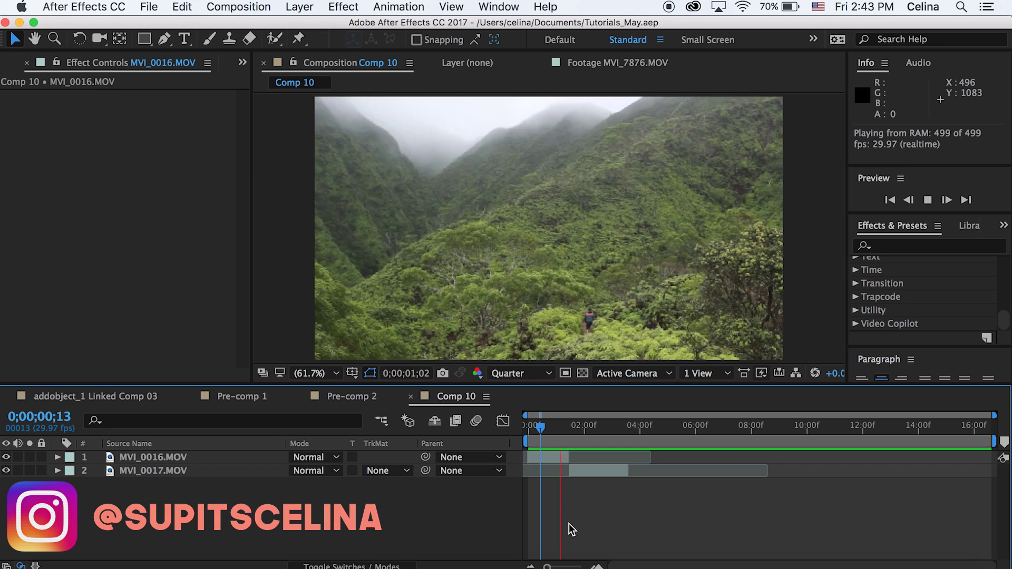
Stop the preview and park the current time at 0;00;01;04
key("space")
left_click_drag(532, 435, 560, 430)
left_click(561, 457)
left_click(576, 535)
Search effects for 'motion' and apply Motion Tile to MVI_0016.MOV
left_click(917, 247)
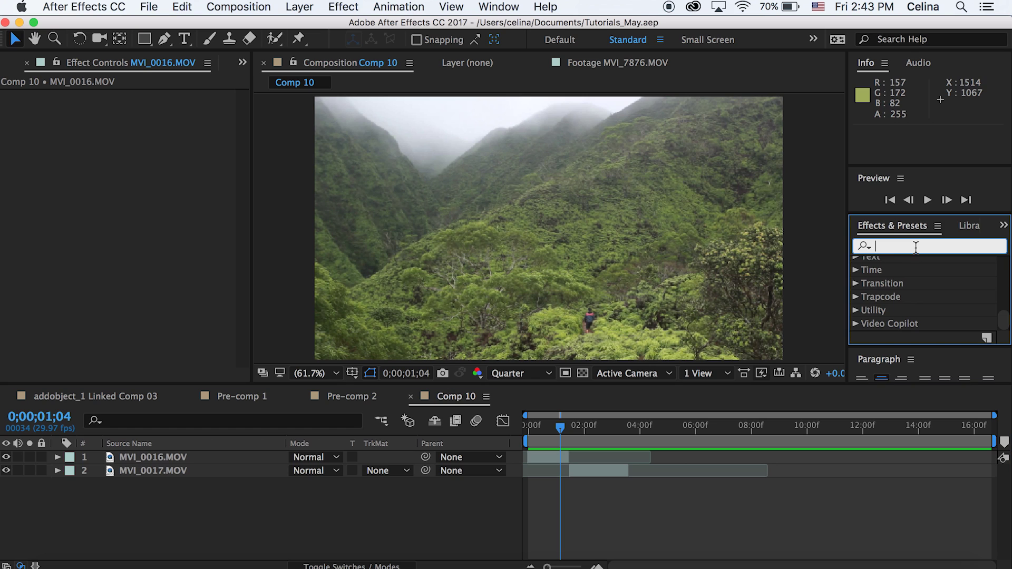
type("motion")
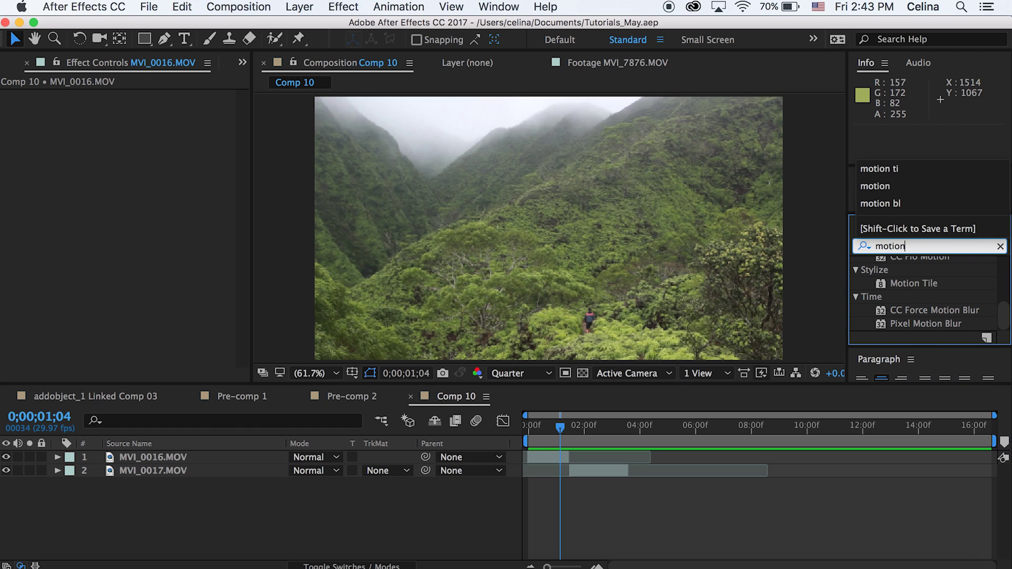
left_click(914, 283)
left_click_drag(926, 281, 552, 451)
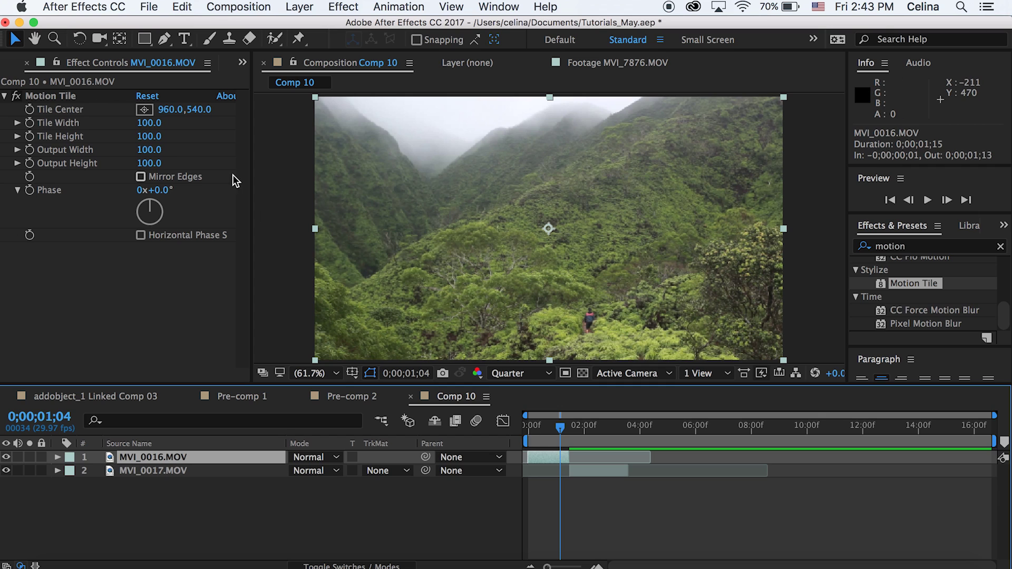
Set Motion Tile Output Width and Output Height to 600 and enable Mirror Edges
left_click(147, 137)
key("Tab")
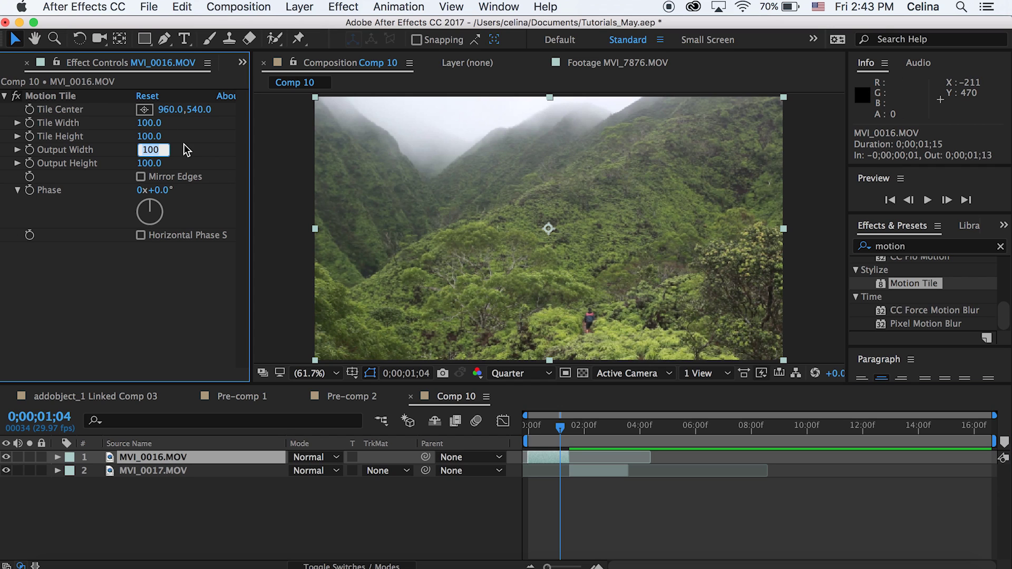
key("Return")
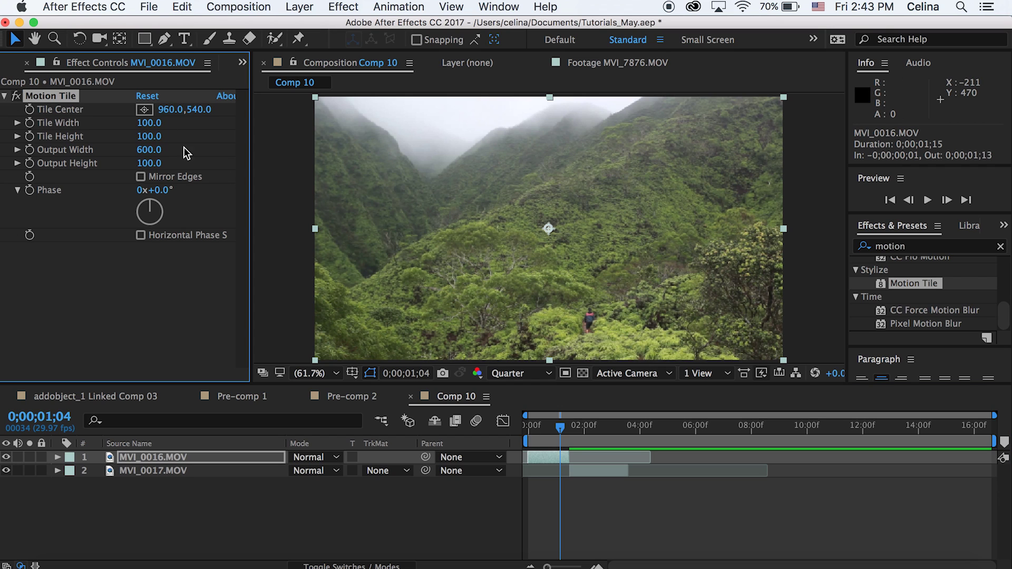
left_click(151, 164)
type("600")
key("Return")
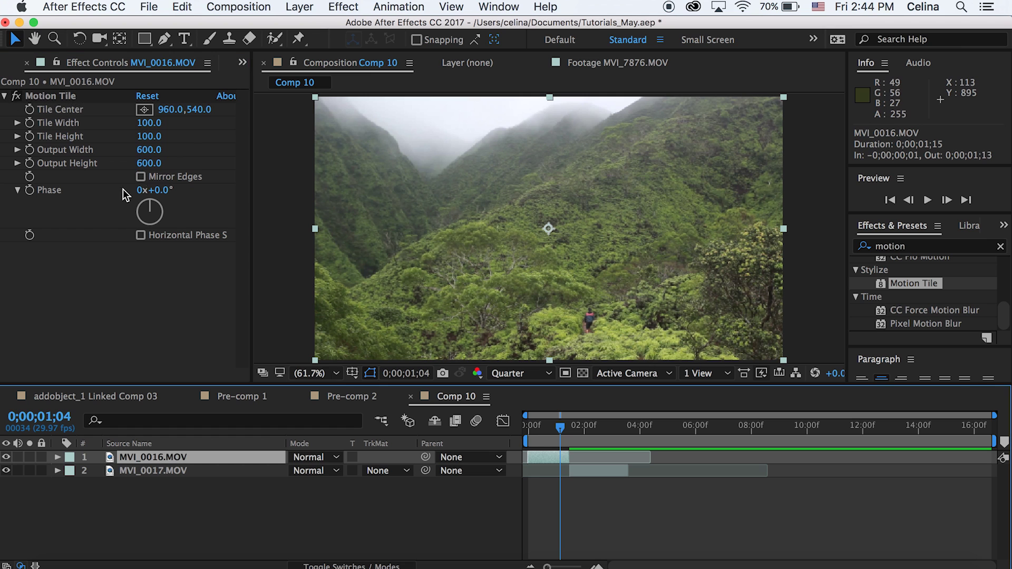
left_click(140, 176)
Shrink the layer's Scale to preview the tile grid, then undo back to 100%
left_click(193, 457)
key("s")
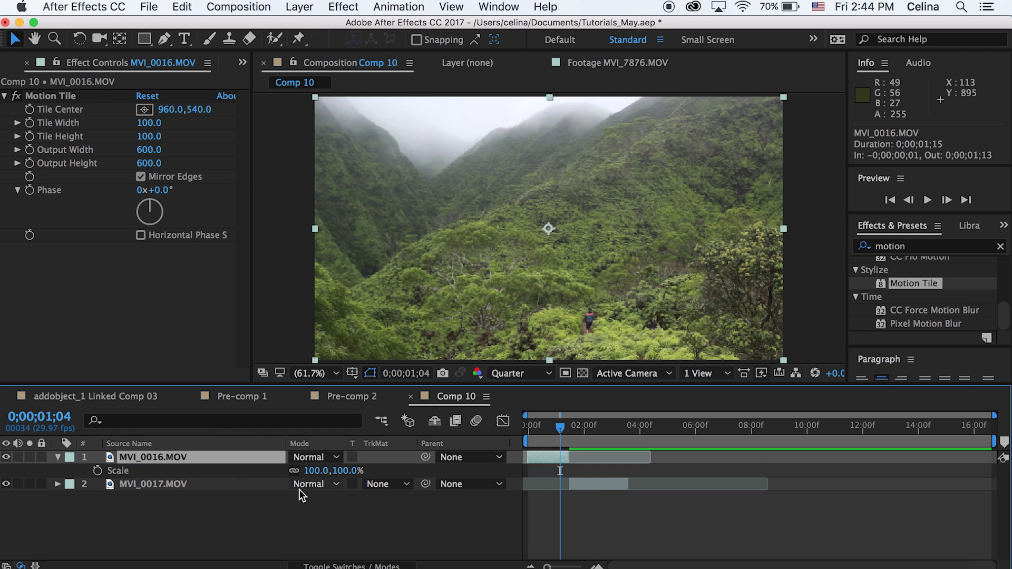
left_click_drag(345, 470, 288, 471)
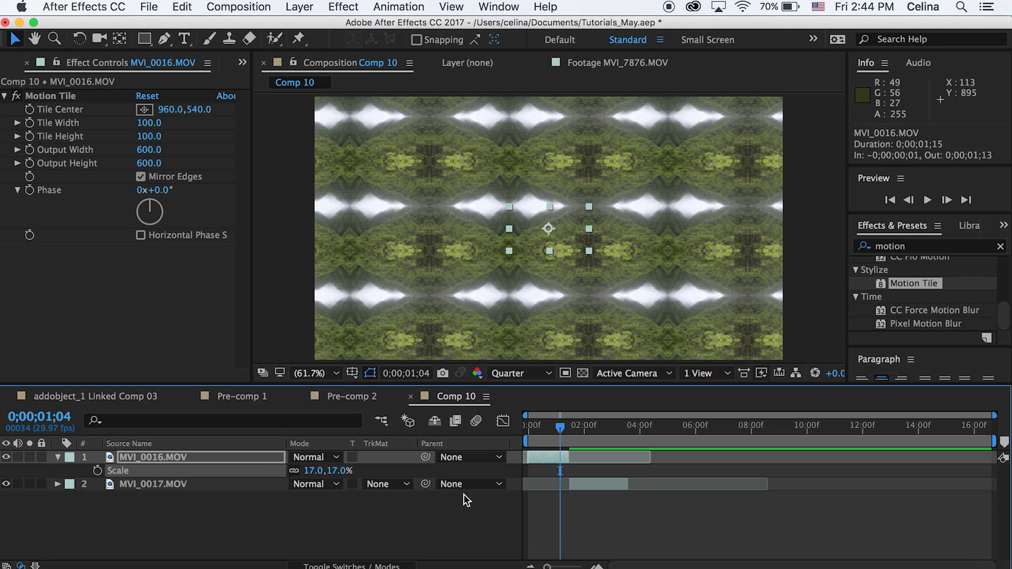
key("super+z")
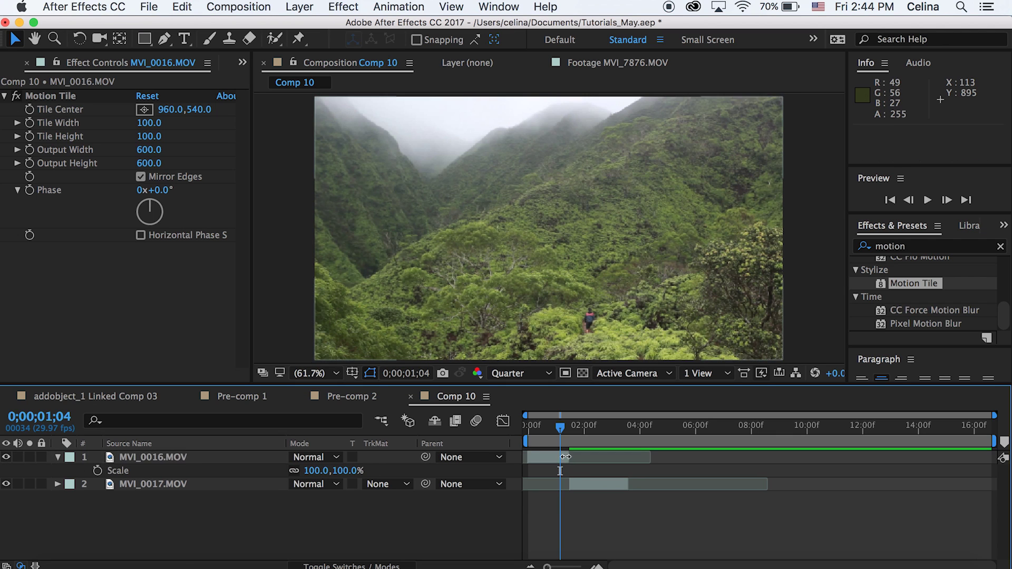
Copy the Motion Tile effect and paste it onto MVI_0017.MOV
left_click(49, 95)
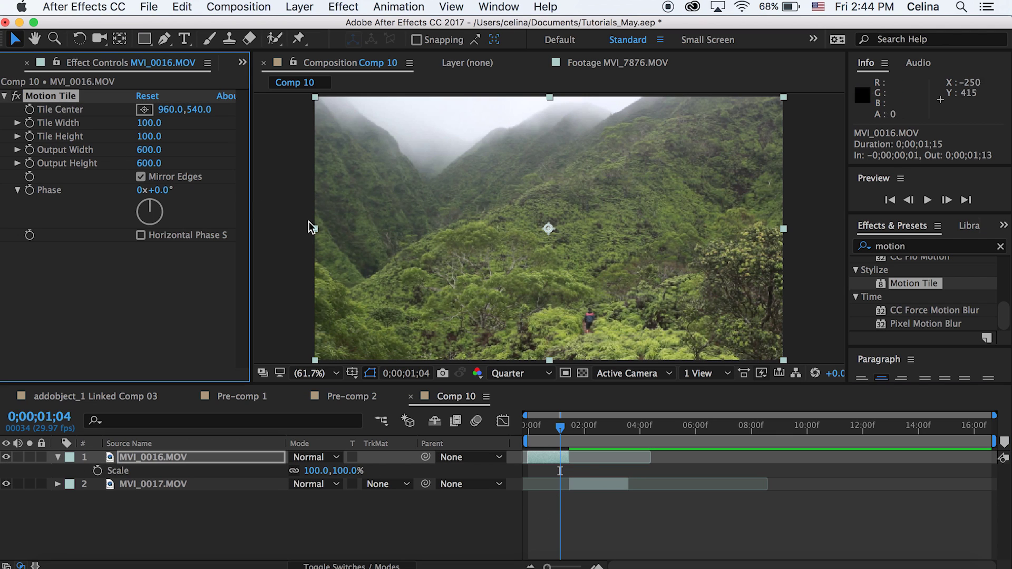
left_click_drag(564, 429, 578, 429)
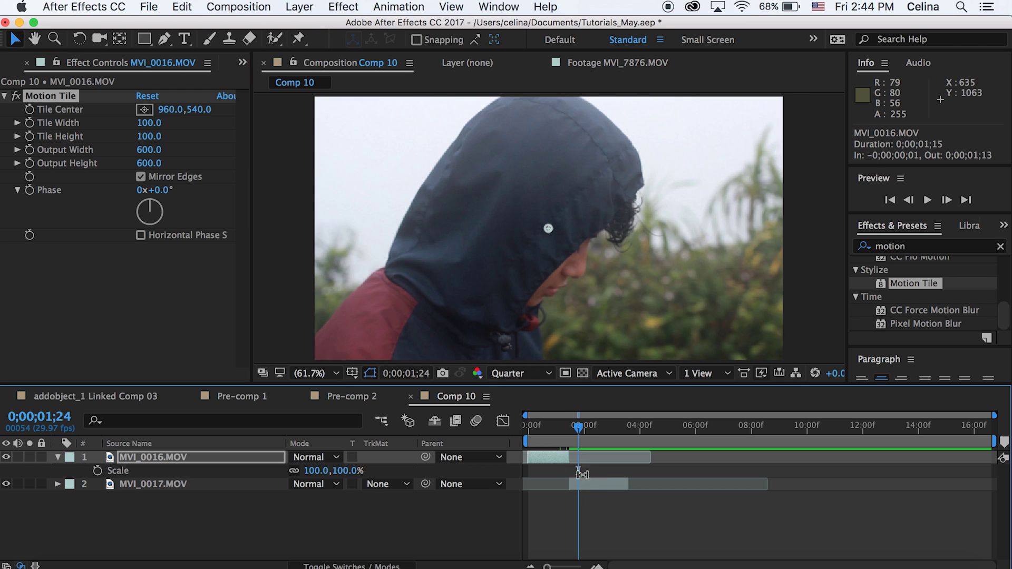
left_click(584, 488)
key("super+v")
Preview the cut, then park at 0;00;01;05 with MVI_0016.MOV collapsed and selected
left_click_drag(571, 423, 557, 420)
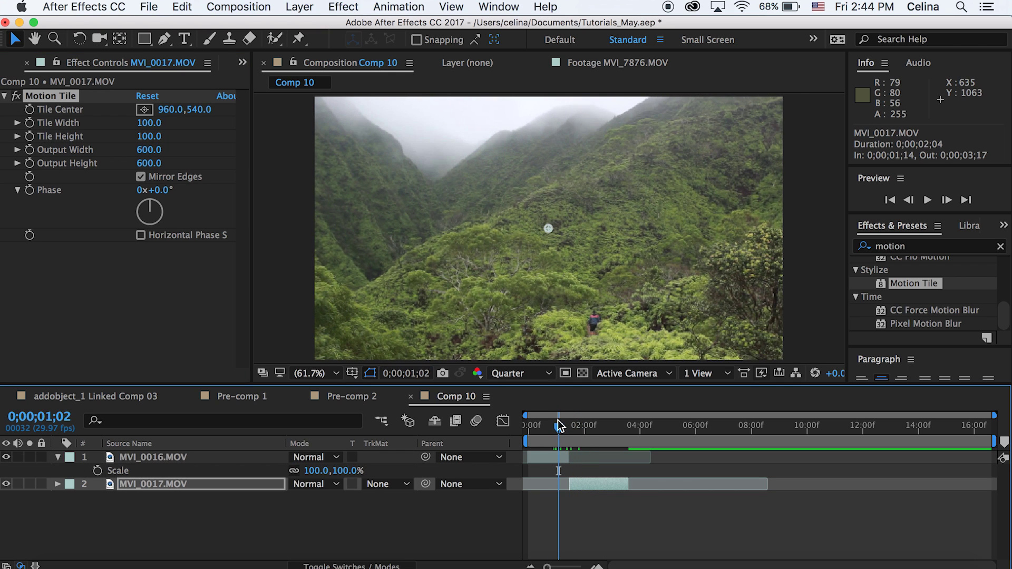
key("space")
left_click(559, 423)
left_click_drag(558, 423, 561, 424)
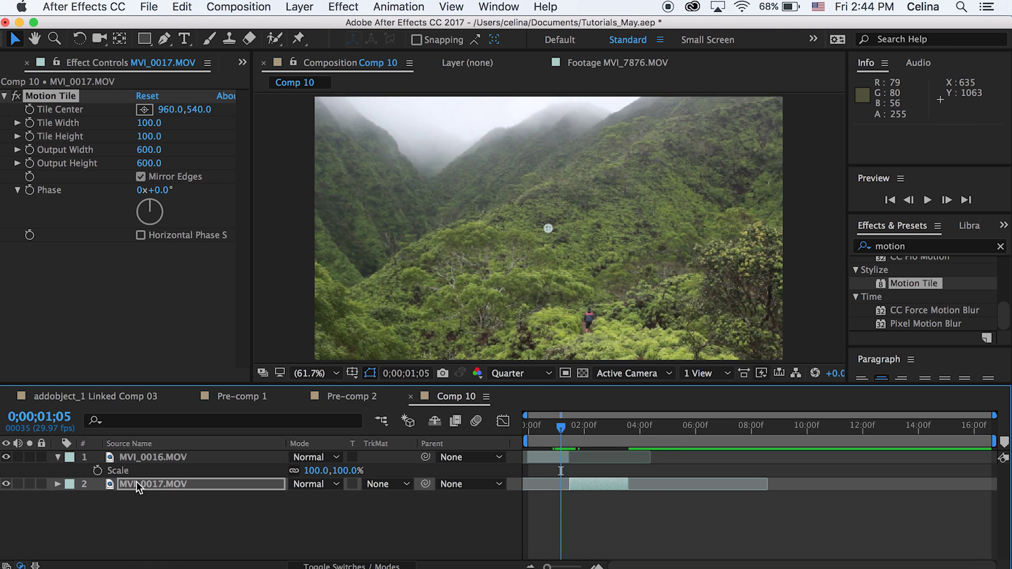
left_click(58, 457)
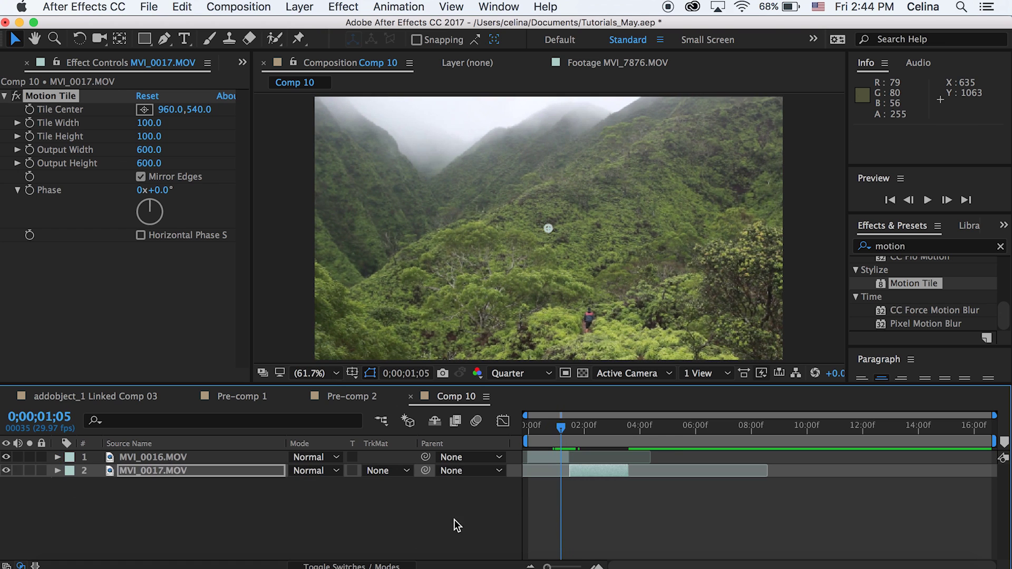
left_click(60, 457)
Add Scale, Position and Rotation keyframes on MVI_0016 near 0;00;01;03
left_click(57, 457)
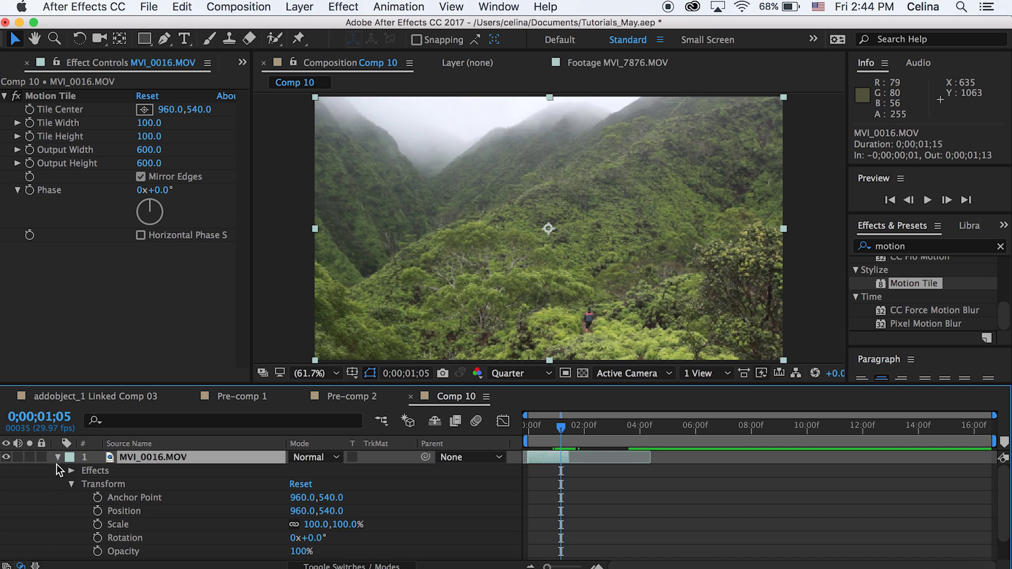
scroll(67, 489, "down", 1)
scroll(67, 489, "up", 1)
left_click_drag(562, 432, 562, 431)
left_click(97, 524)
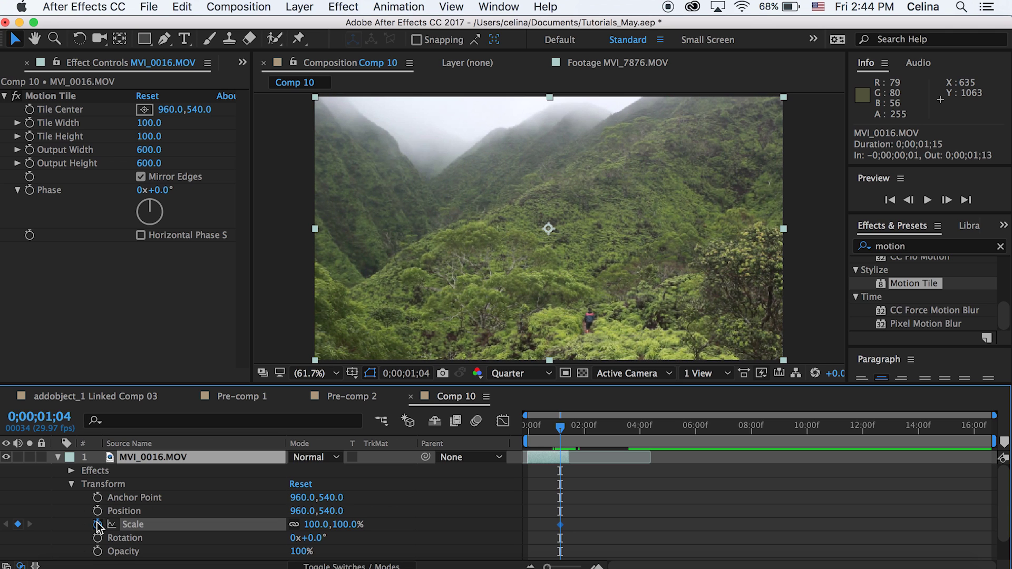
left_click(97, 510)
left_click(97, 538)
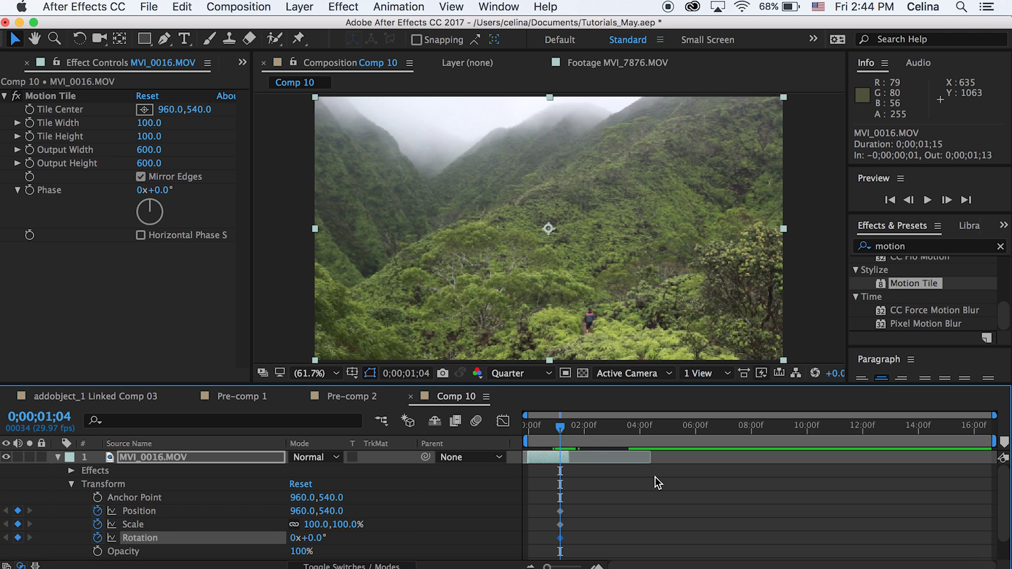
At 0;00;01;12, shrink MVI_0016 to 44% and move it to 937,316
left_click_drag(561, 425, 570, 429)
left_click_drag(340, 525, 163, 517)
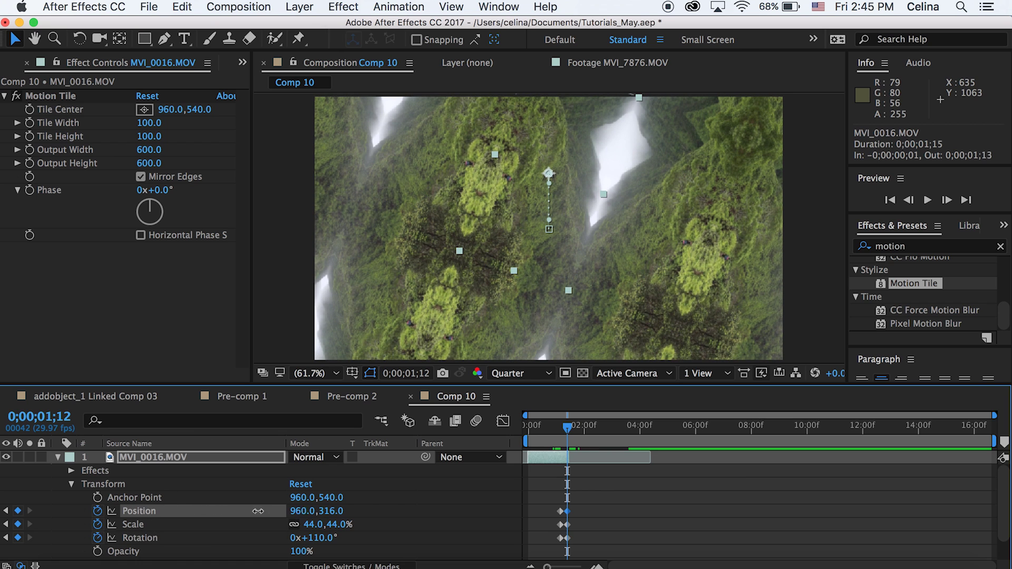
left_click_drag(302, 511, 70, 512)
left_click_drag(237, 506, 269, 496)
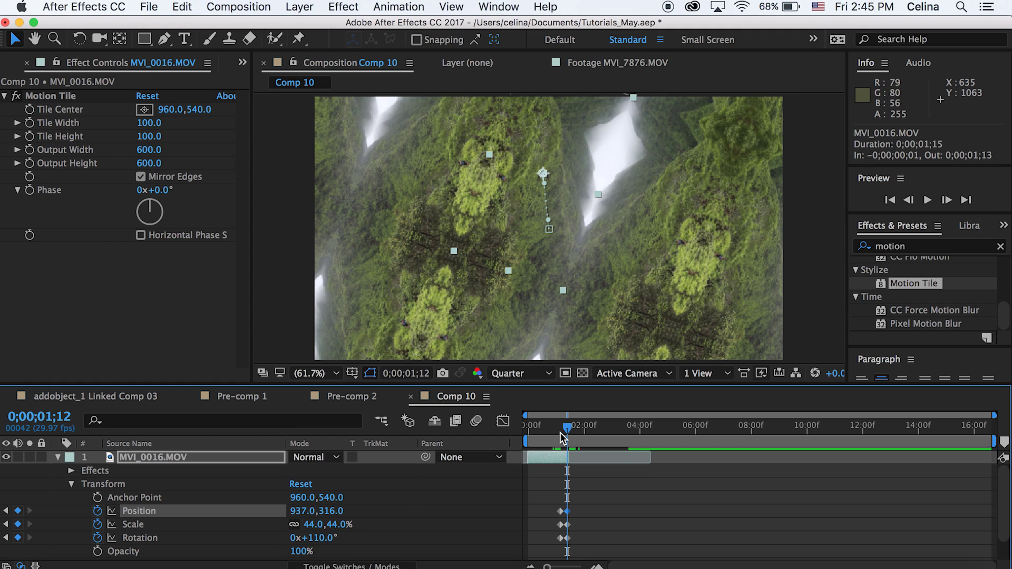
Preview the transition, shift the end keyframes to 0;00;01;15 and preview again
left_click_drag(562, 436, 552, 422)
key("space")
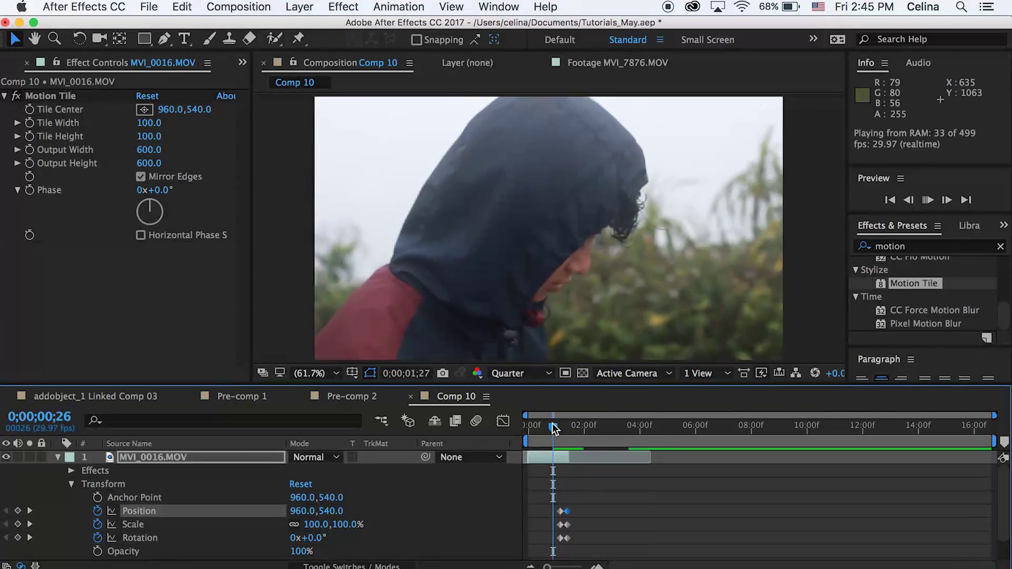
key("space")
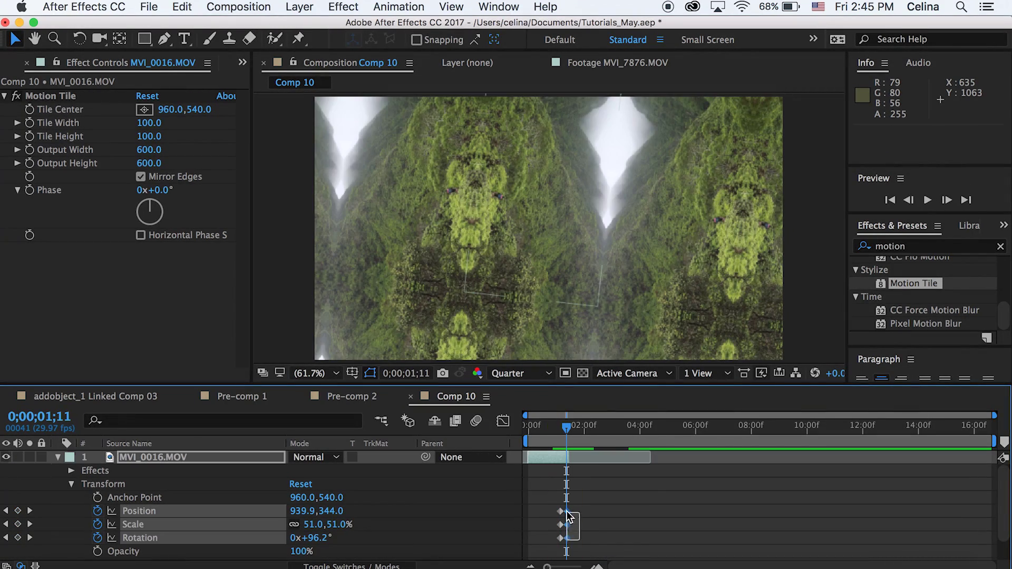
left_click_drag(566, 437, 567, 436)
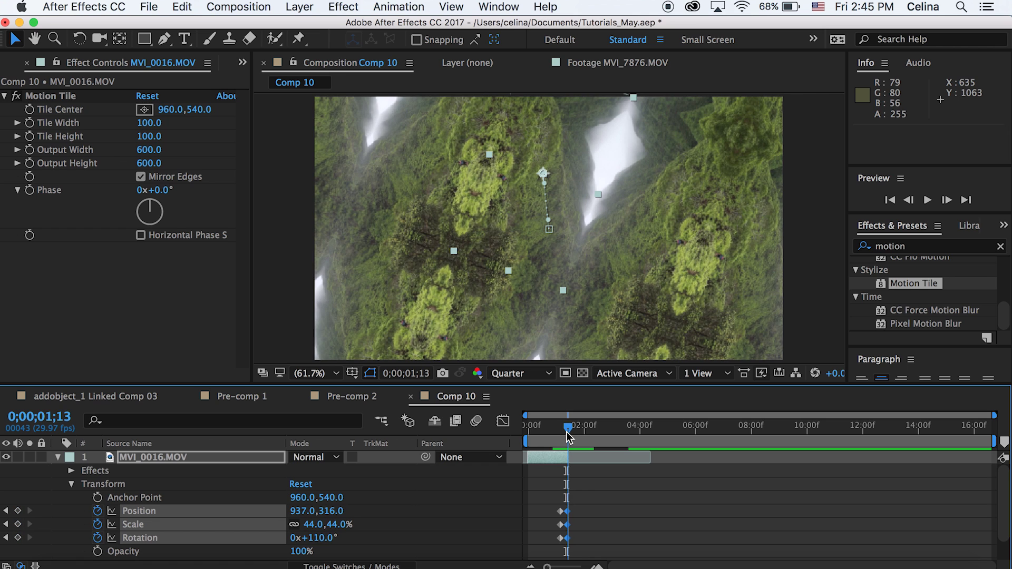
left_click_drag(570, 520, 573, 522)
left_click(559, 437)
key("space")
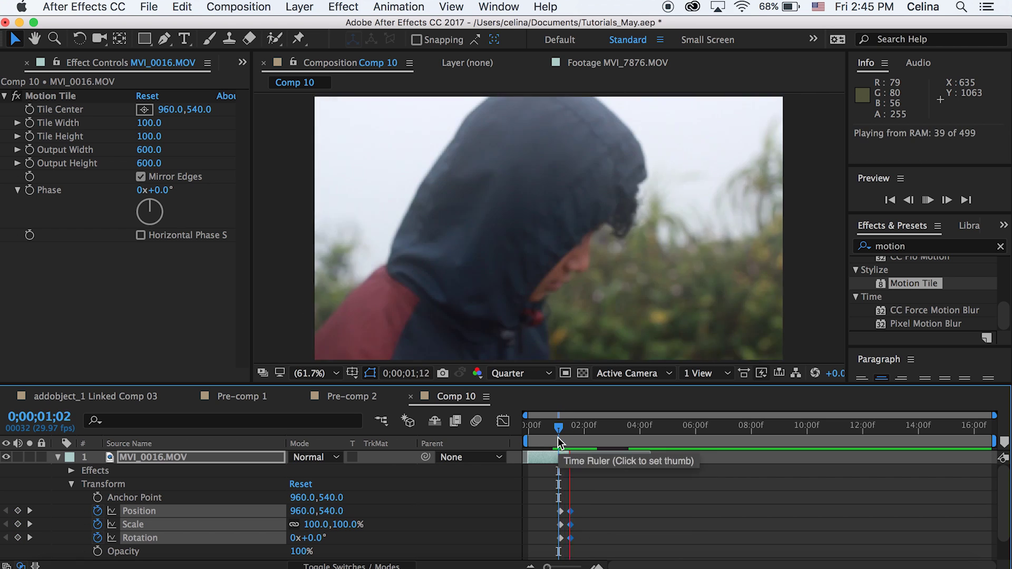
Open MVI_0017's Transform properties and add Scale and Rotation keyframes
left_click(58, 457)
left_click(579, 470)
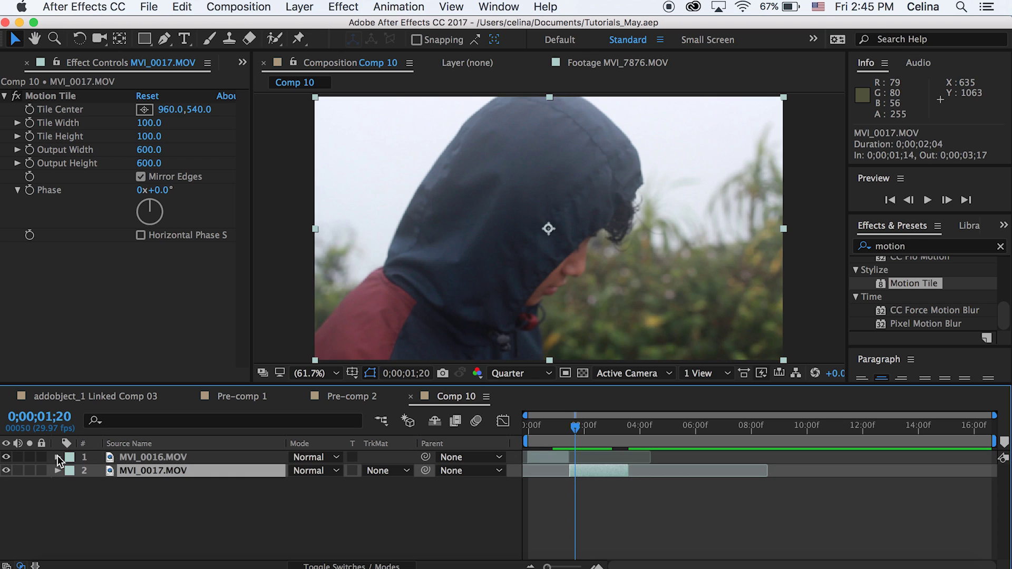
left_click(57, 469)
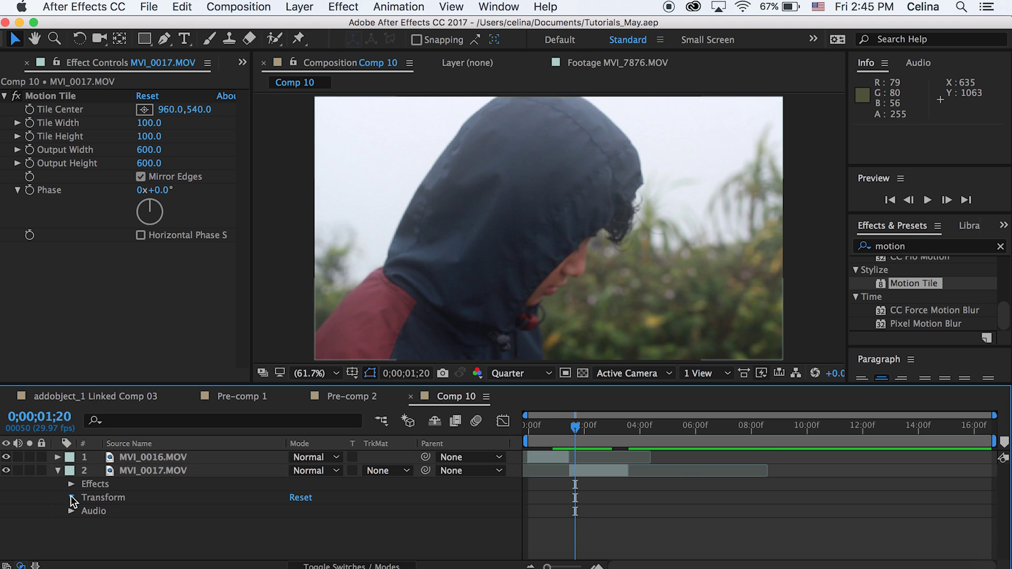
left_click(70, 495)
scroll(158, 506, "down", 1)
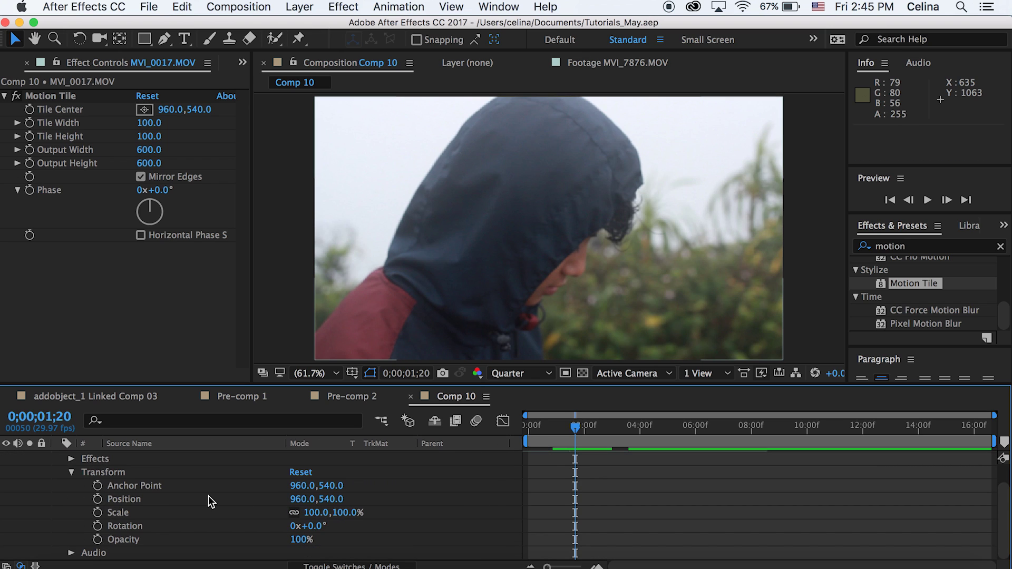
left_click(98, 512)
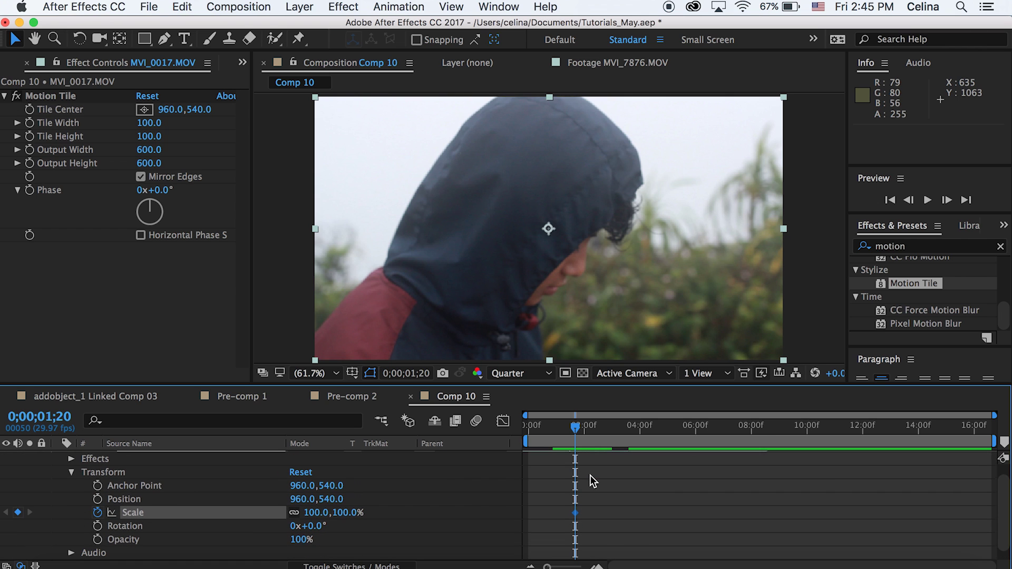
left_click(326, 521)
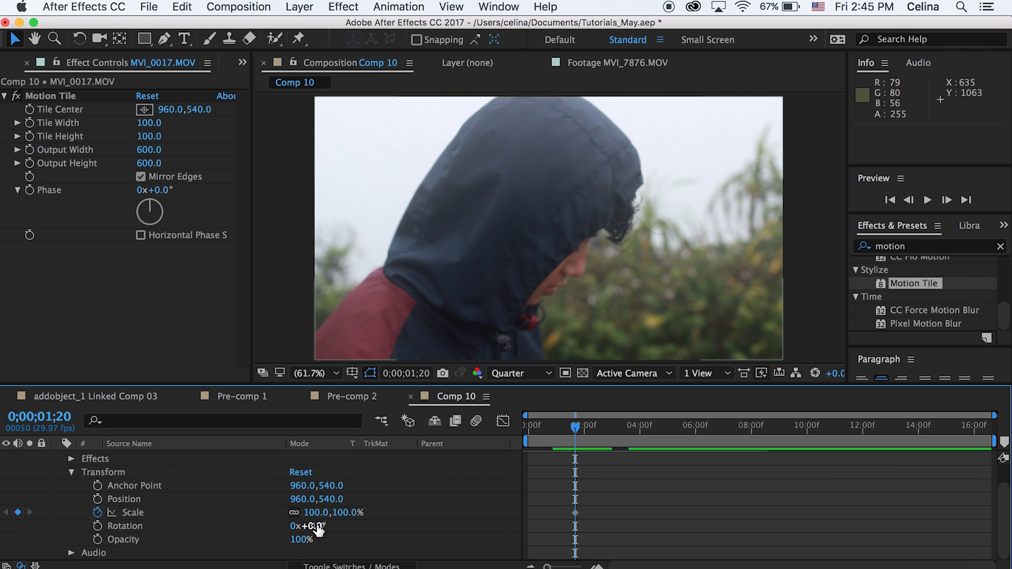
left_click(97, 526)
At 0;00;01;16, shrink MVI_0017 to 35% and preview the spinning tile transition
left_click_drag(572, 433, 566, 428)
left_click_drag(360, 518, 238, 524)
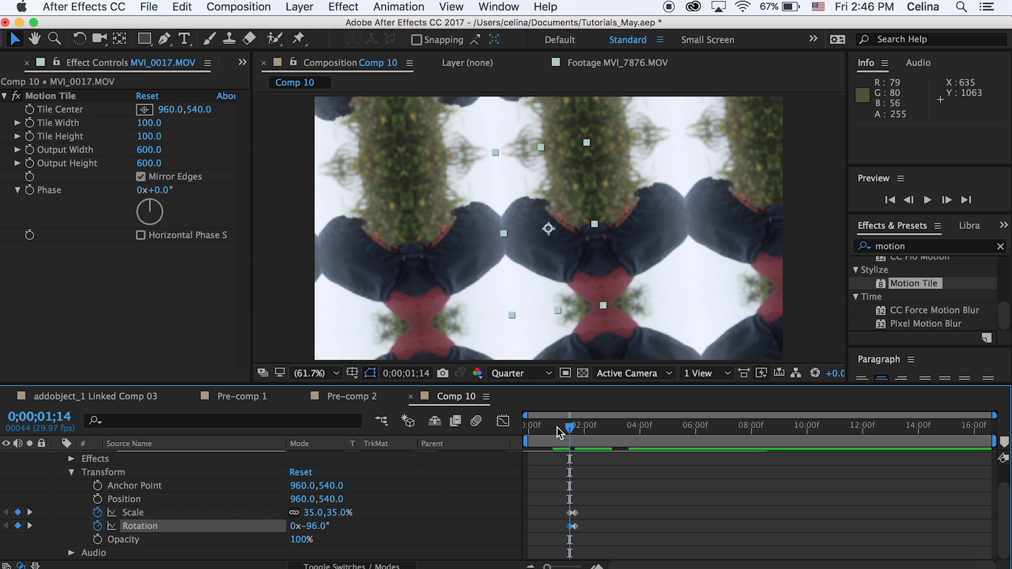
left_click(553, 427)
key("space")
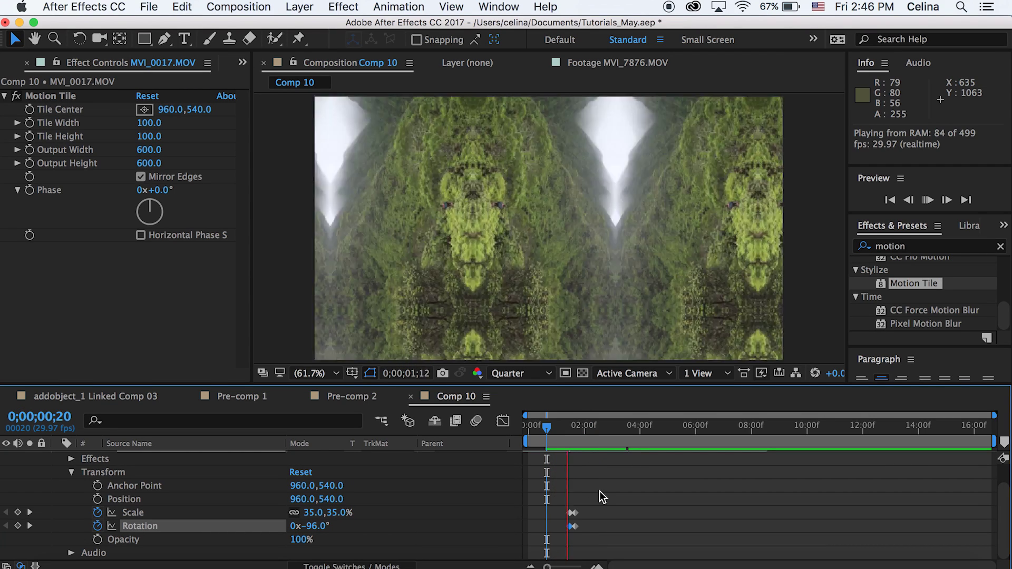
left_click_drag(599, 543, 579, 519)
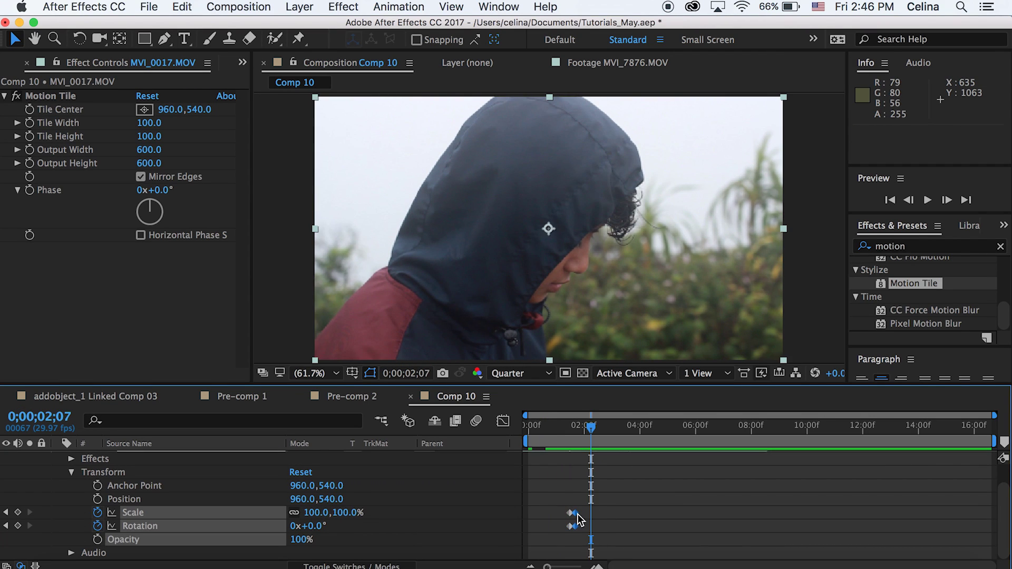
left_click(579, 520)
Preview the transition again, then select MVI_0016 and search effects for 'setc'
left_click_drag(580, 427, 555, 431)
key("space")
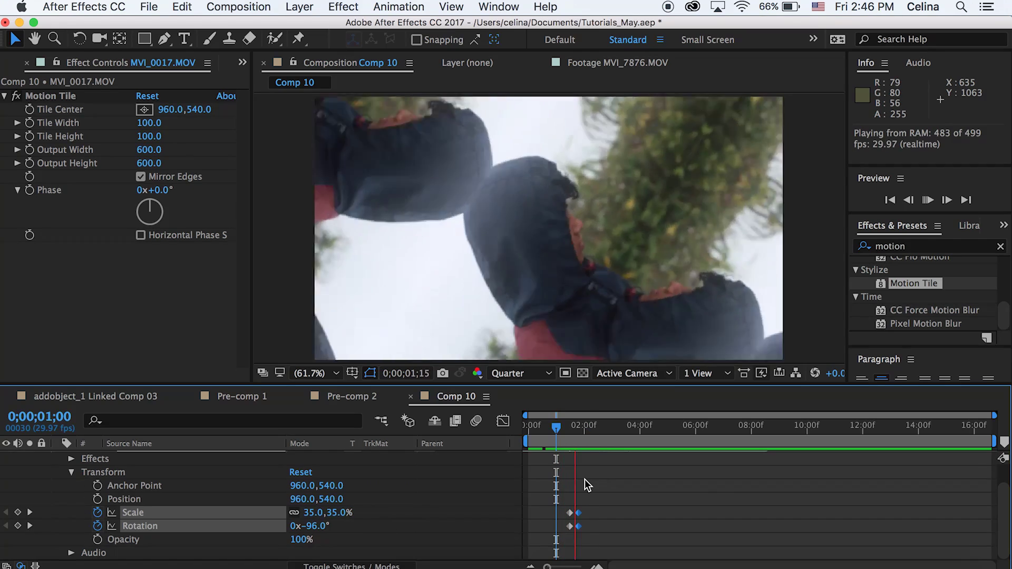
scroll(584, 486, "up", 2)
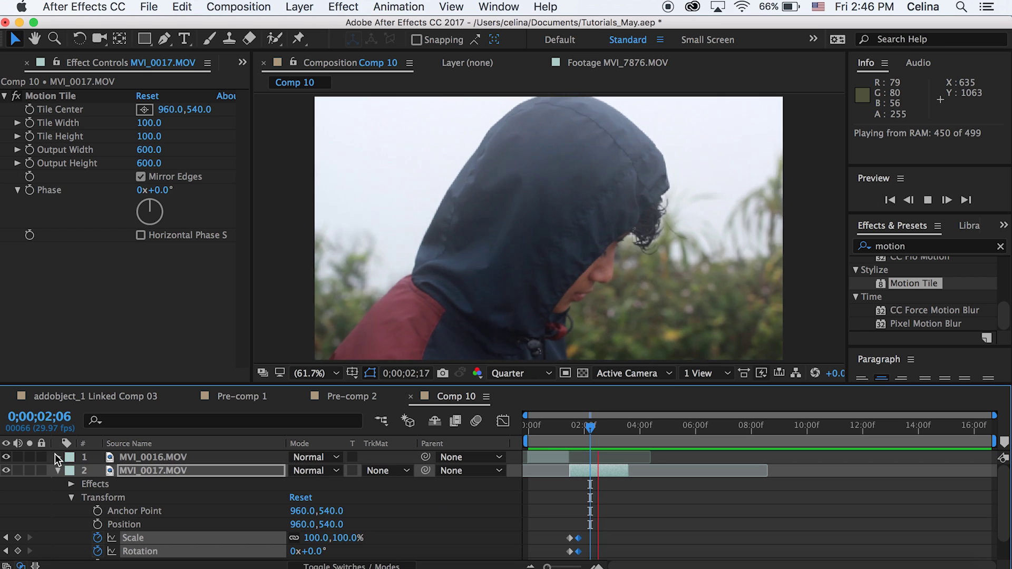
left_click(58, 471)
left_click(583, 497)
left_click_drag(571, 432, 554, 431)
left_click(548, 457)
left_click(928, 247)
type("setc")
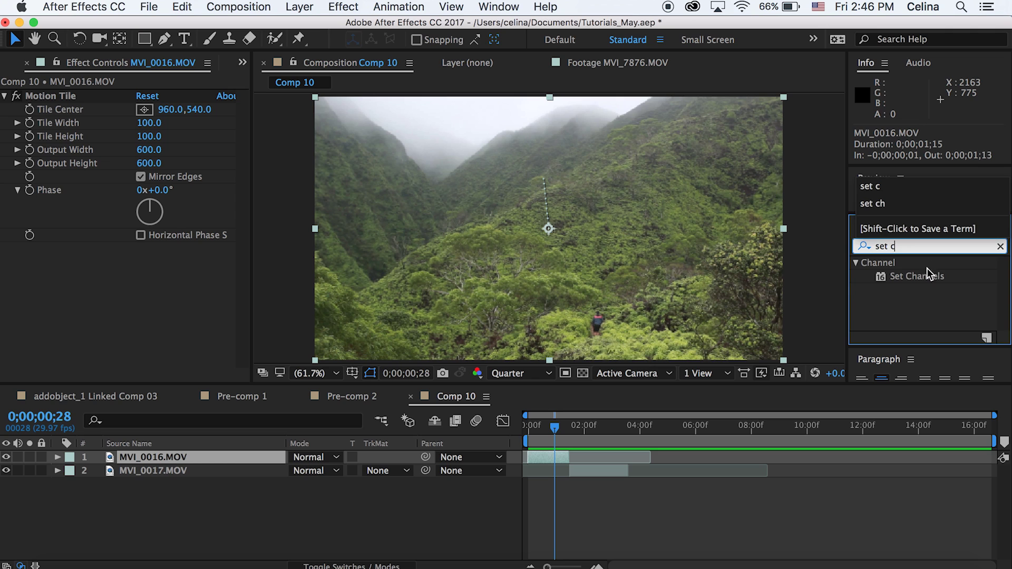
Apply Set Channels to MVI_0016, duplicate it twice, and keep only red on the first copy
double_click(928, 276)
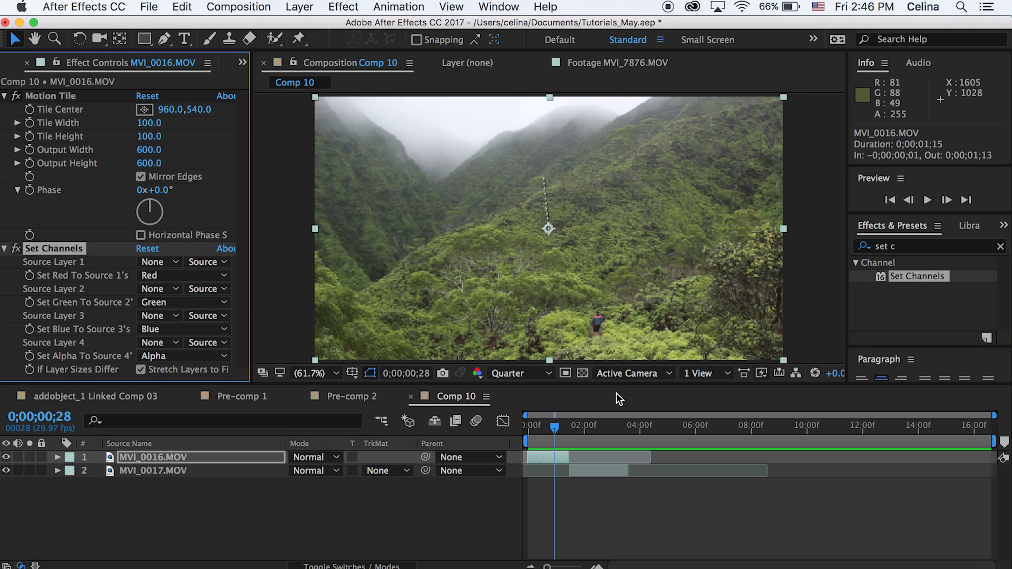
left_click(560, 459)
key("super+d")
key("super+d")
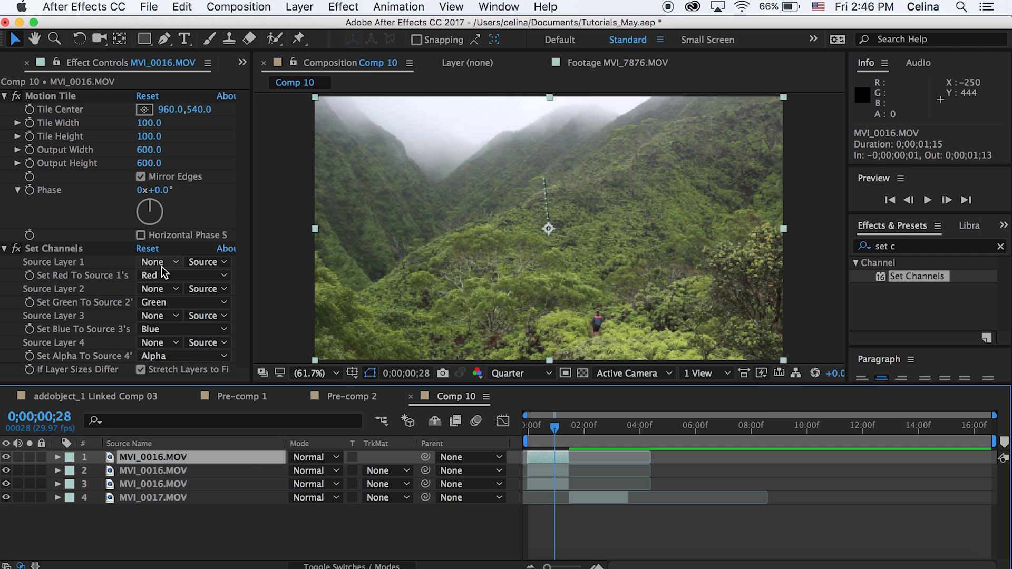
left_click(158, 302)
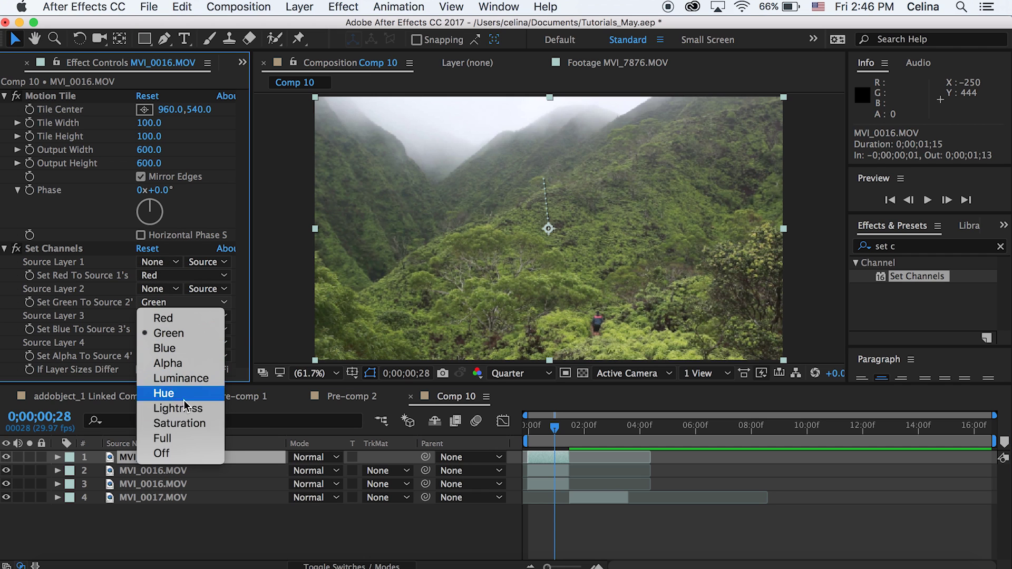
left_click(179, 455)
left_click(169, 329)
left_click(174, 481)
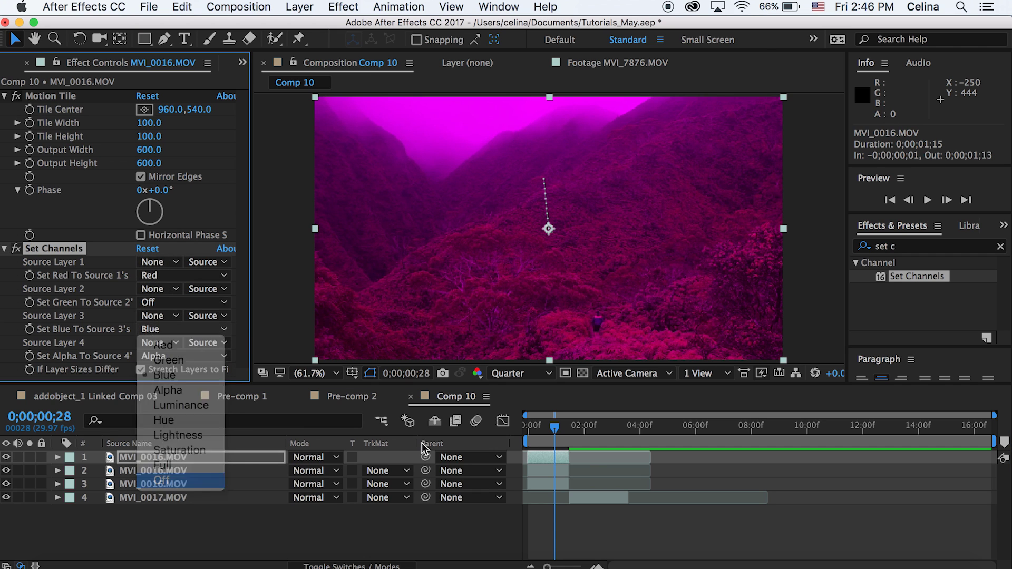
Restrict the second MVI_0016 copy to green only and the third to blue only
left_click(174, 471)
left_click(172, 273)
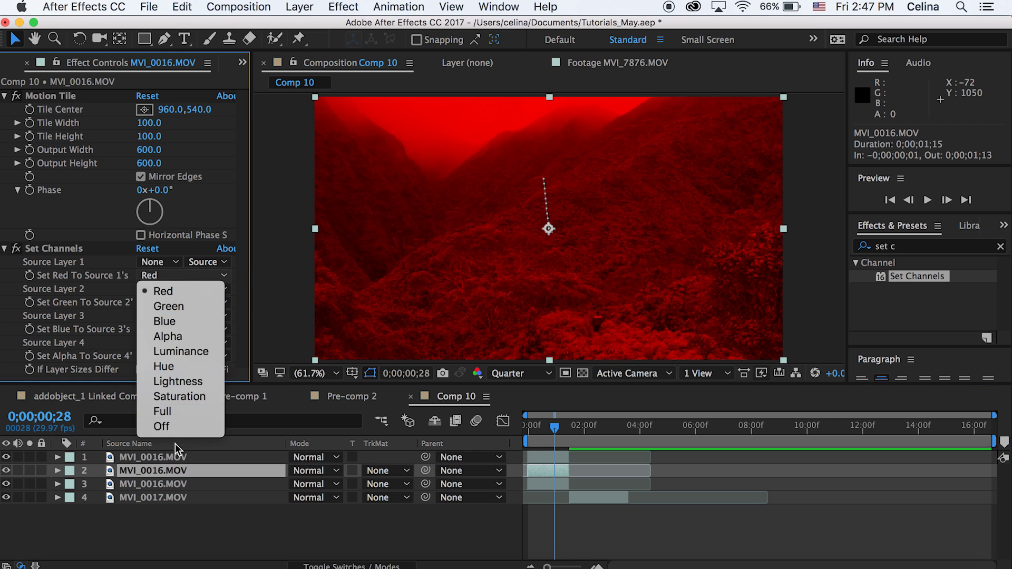
left_click(169, 427)
left_click(169, 330)
left_click(173, 480)
left_click(548, 498)
left_click(548, 486)
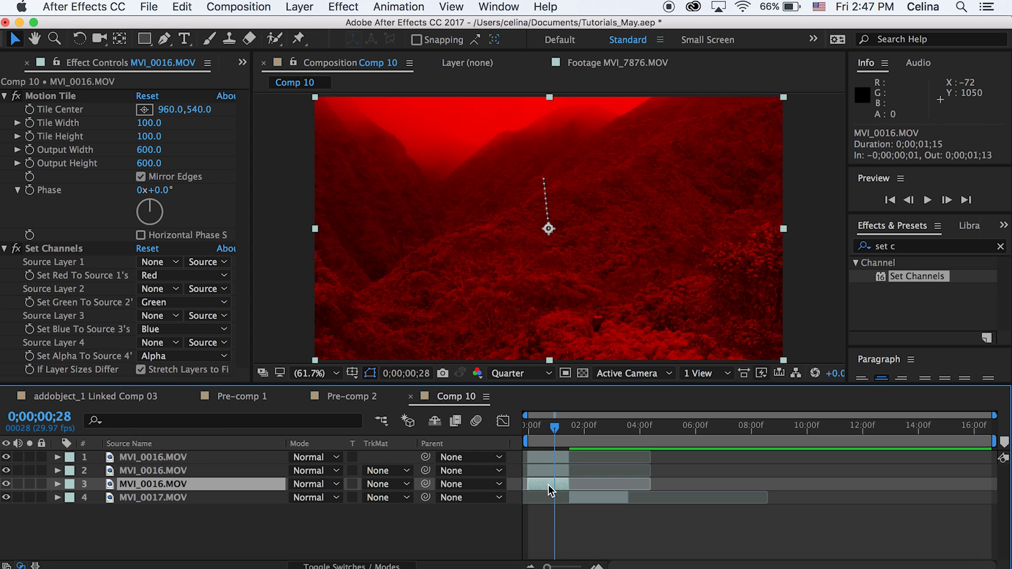
left_click(227, 275)
left_click(196, 422)
left_click(179, 302)
left_click(179, 454)
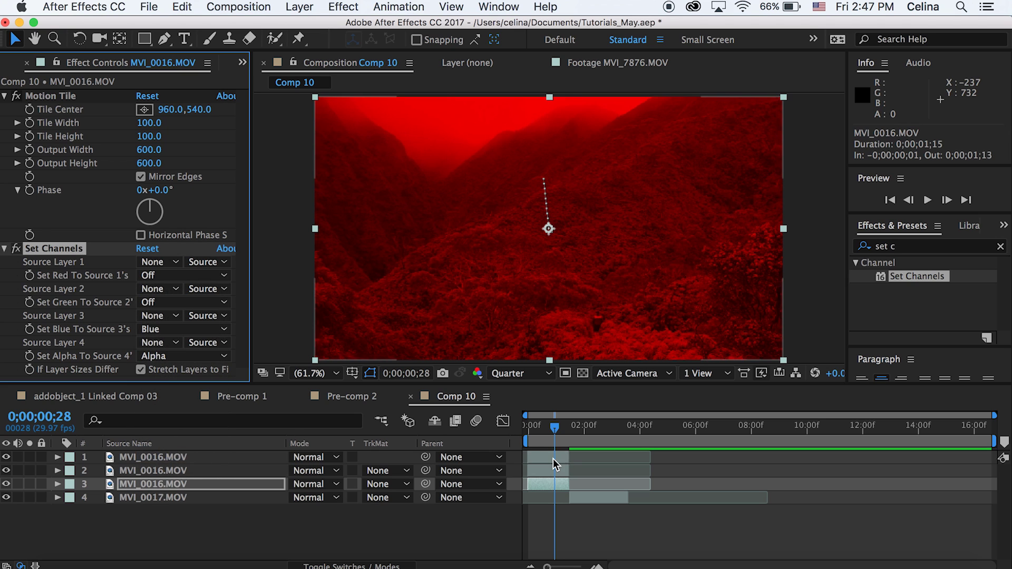
Set all three MVI_0016 copies to Screen blending and move the time to 0;00;01;11
left_click(554, 459)
left_click(222, 480, "shift")
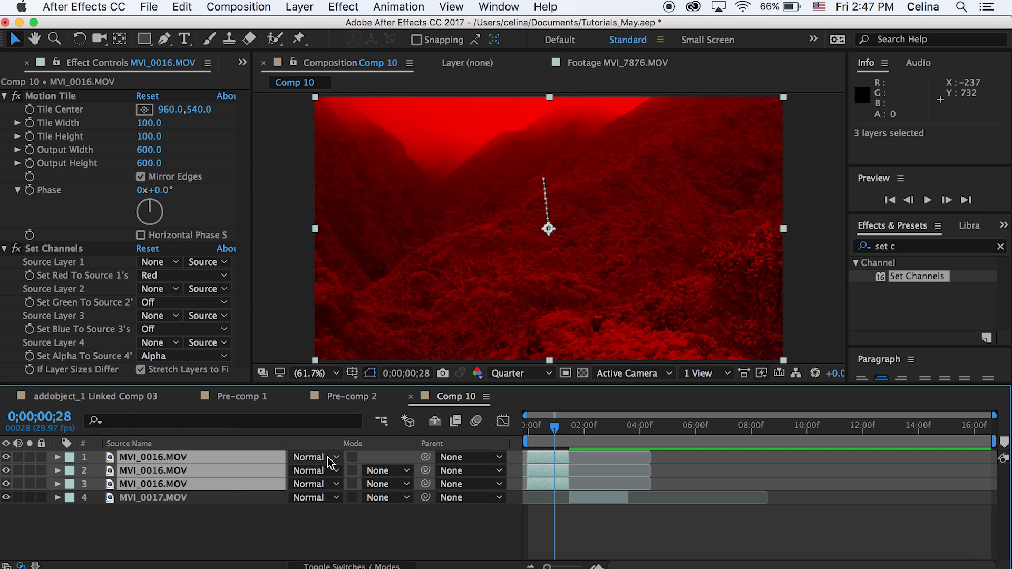
left_click(327, 457)
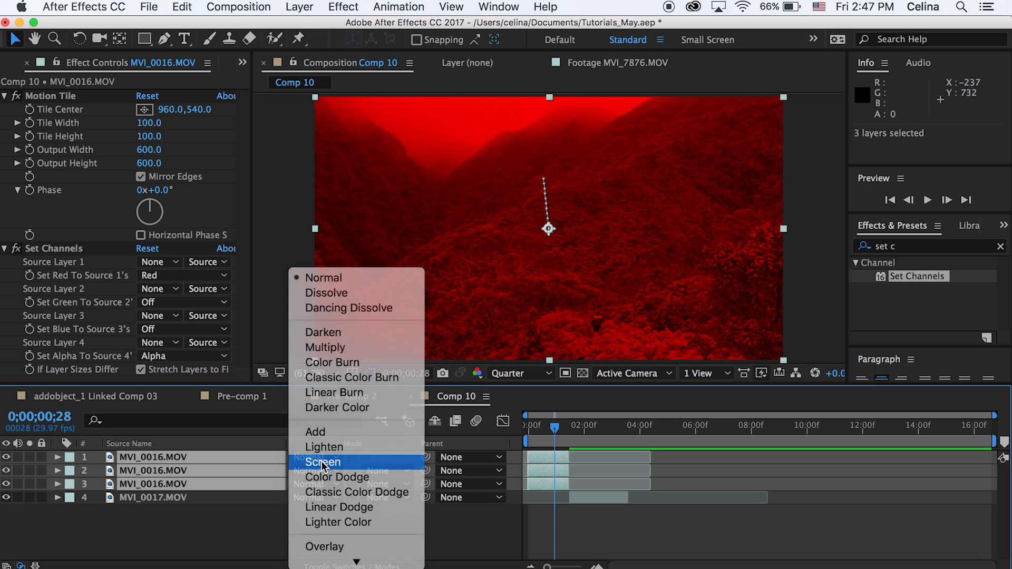
left_click(321, 461)
left_click(559, 521)
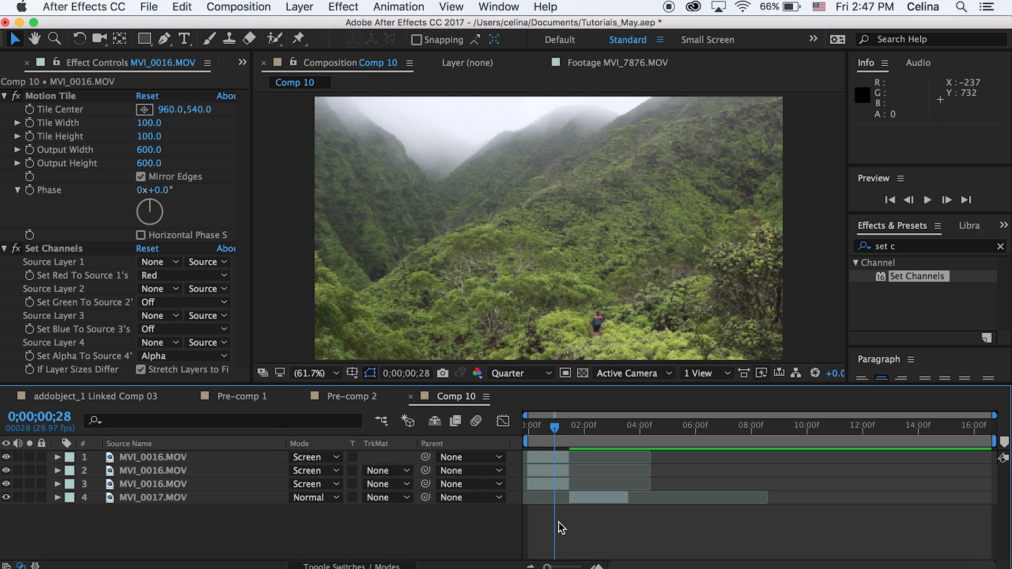
left_click(558, 452)
left_click_drag(555, 428, 570, 426)
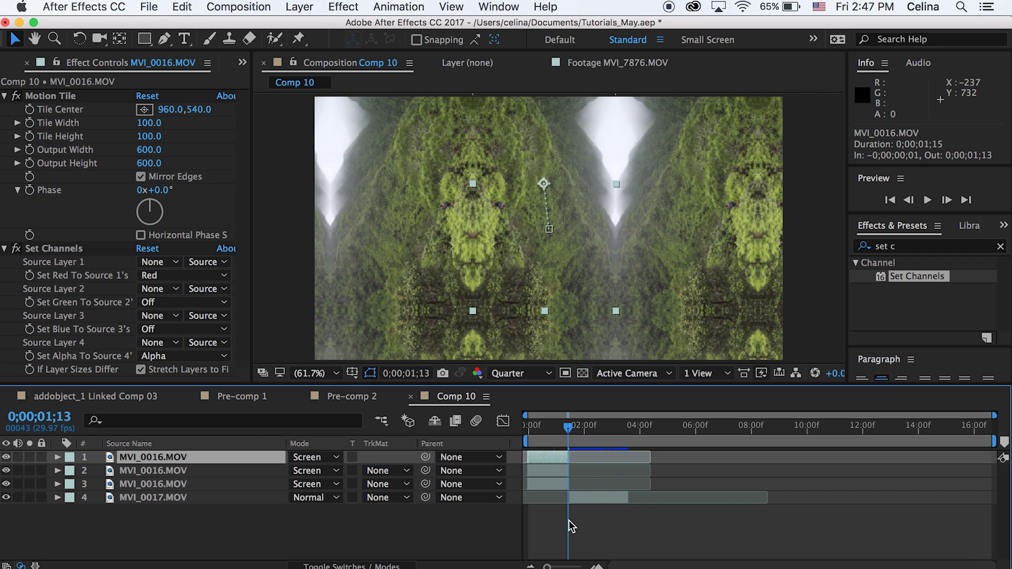
Key the green MVI_0016 copy's Scale to about 57% at 0;00;01;13 to split colours
left_click(571, 532)
left_click(558, 471)
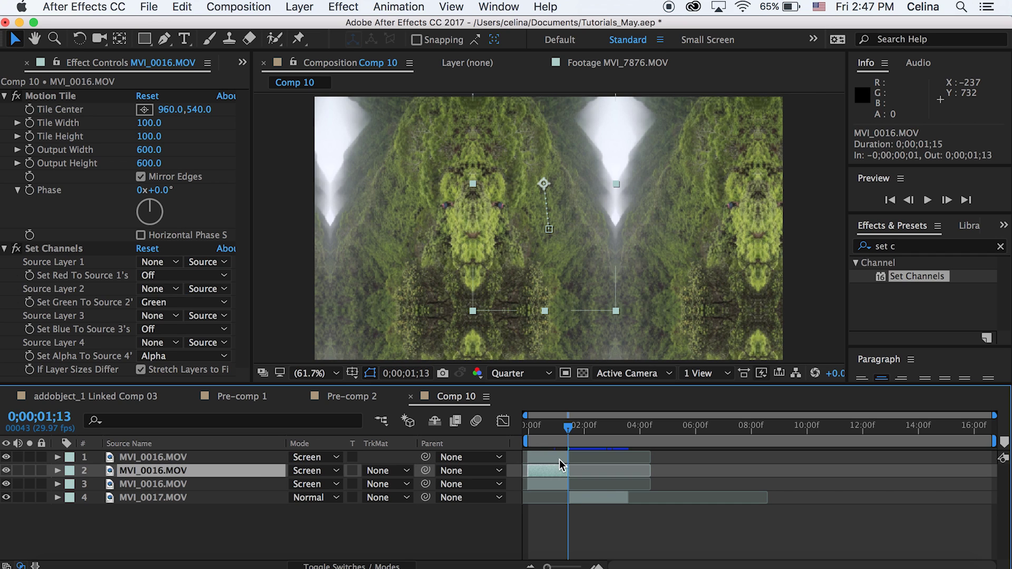
key("s")
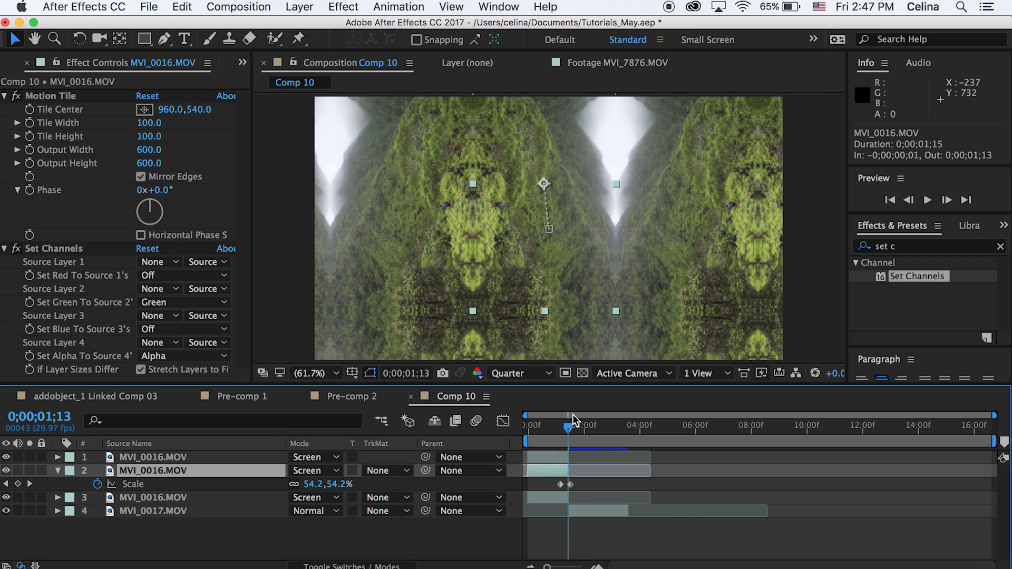
left_click_drag(568, 430, 566, 429)
left_click_drag(336, 483, 336, 483)
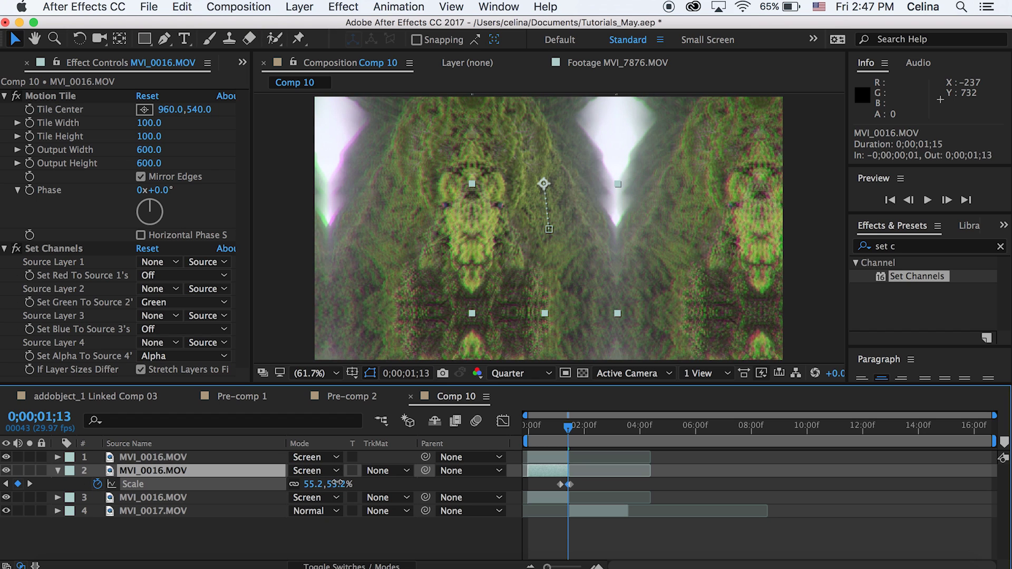
left_click_drag(337, 482, 339, 483)
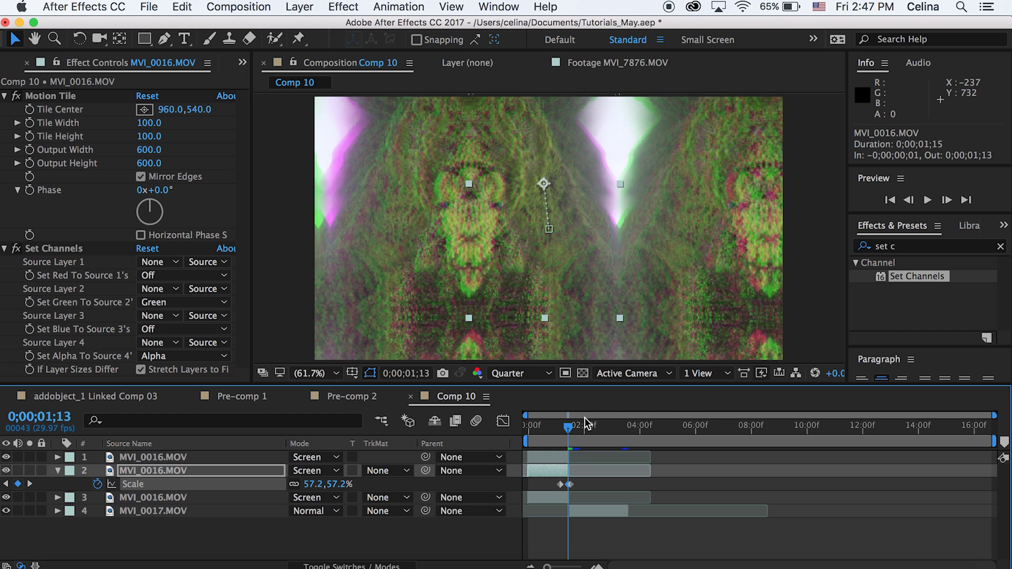
Preview the Comp 10 transition from 0;00;01;02, then select MVI_0017 layer 4
left_click_drag(568, 428, 559, 428)
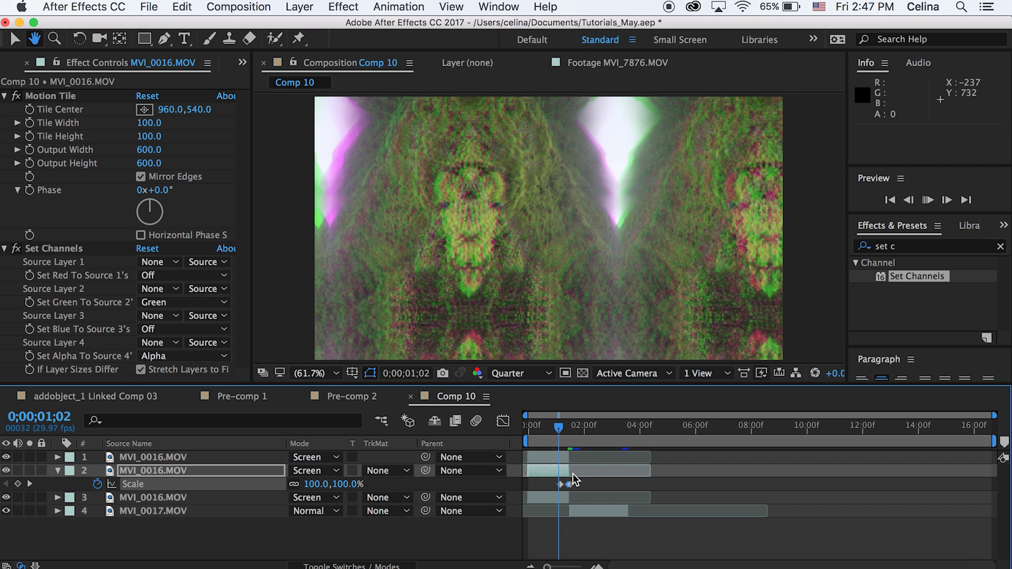
key("space")
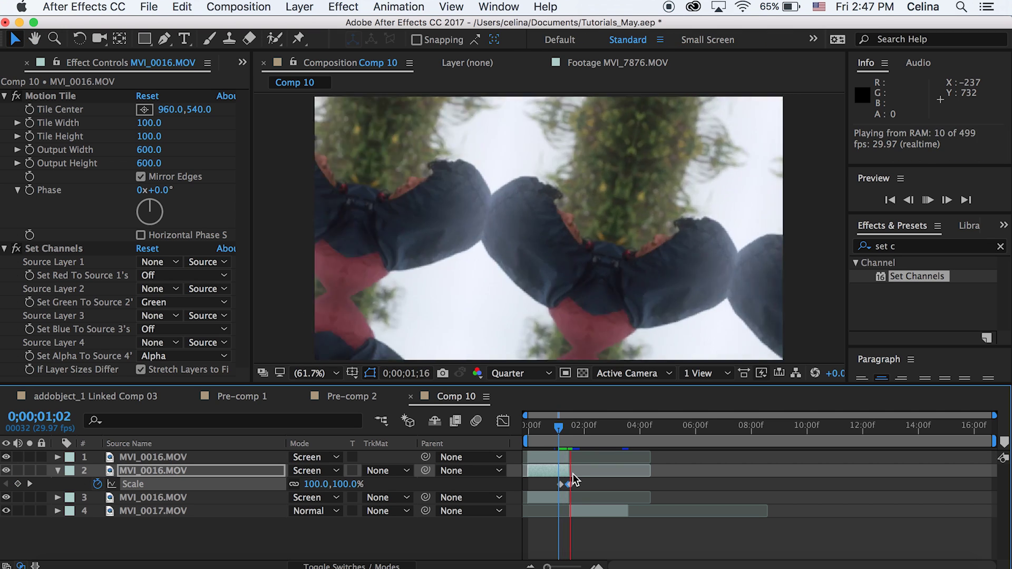
left_click(587, 498)
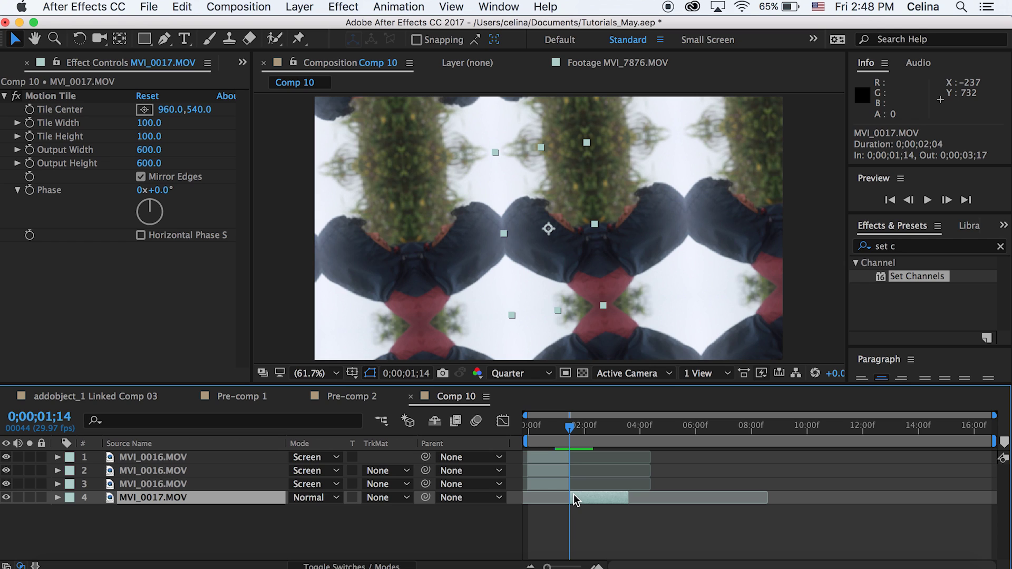
Duplicate MVI_0017 twice and paste the blue Set Channels effect onto the bottom copy
key("super+d")
key("super+d")
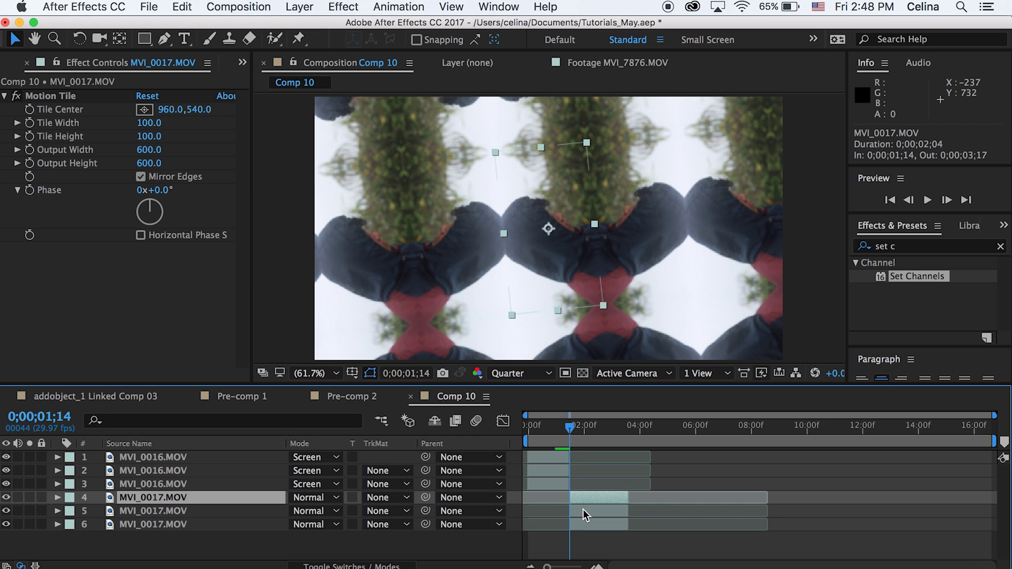
left_click(558, 483)
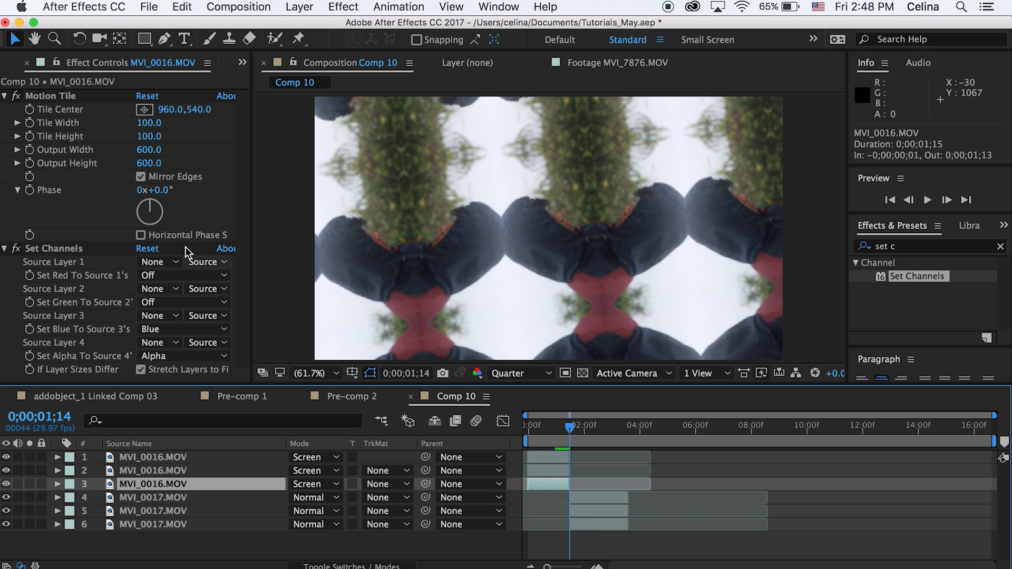
left_click(66, 245)
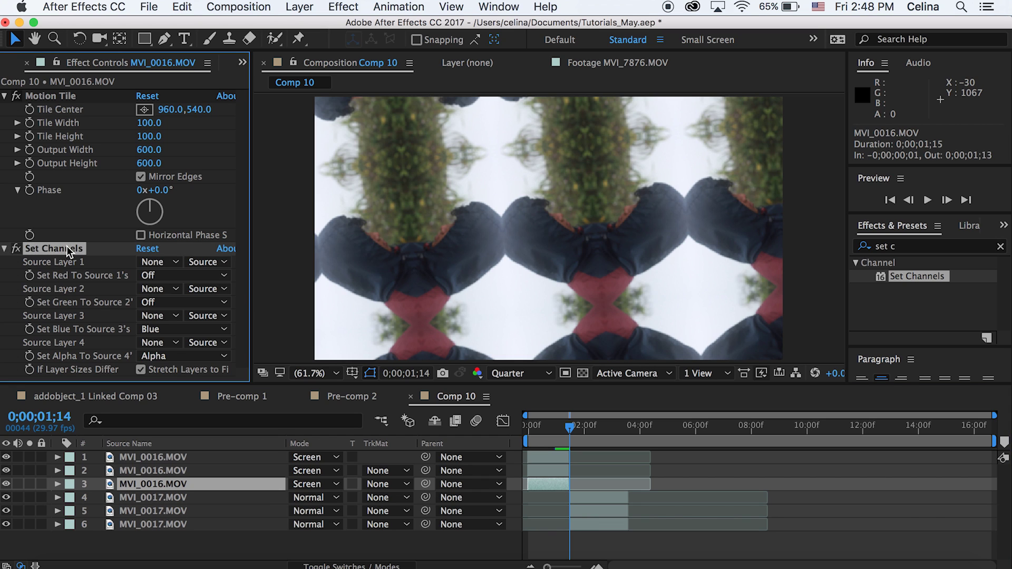
left_click(592, 524)
key("super+v")
Copy the green and red Set Channels effects onto the middle and top MVI_0017 copies
left_click(584, 515)
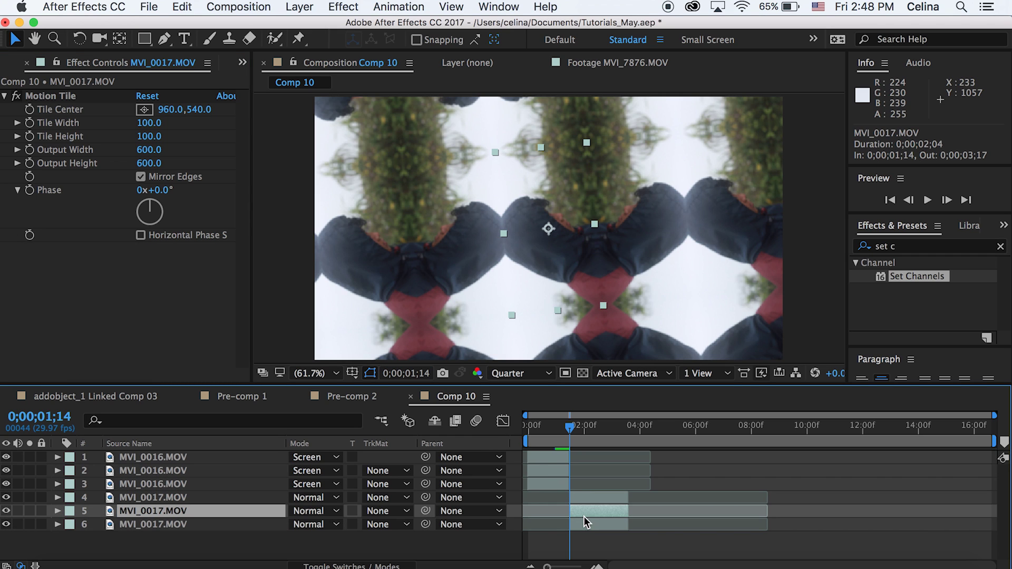
left_click(544, 470)
left_click(78, 251)
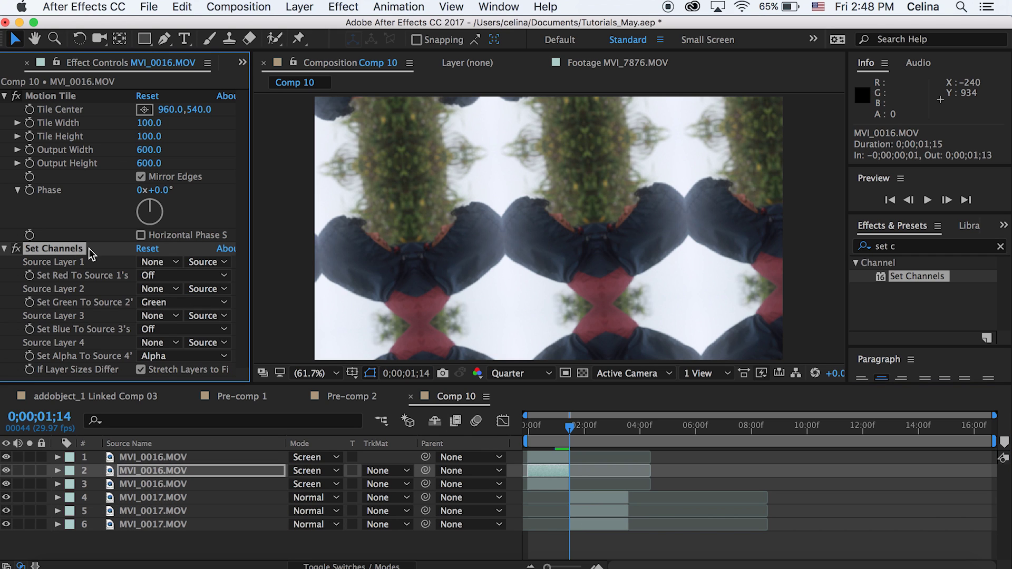
left_click(595, 513)
left_click(588, 500)
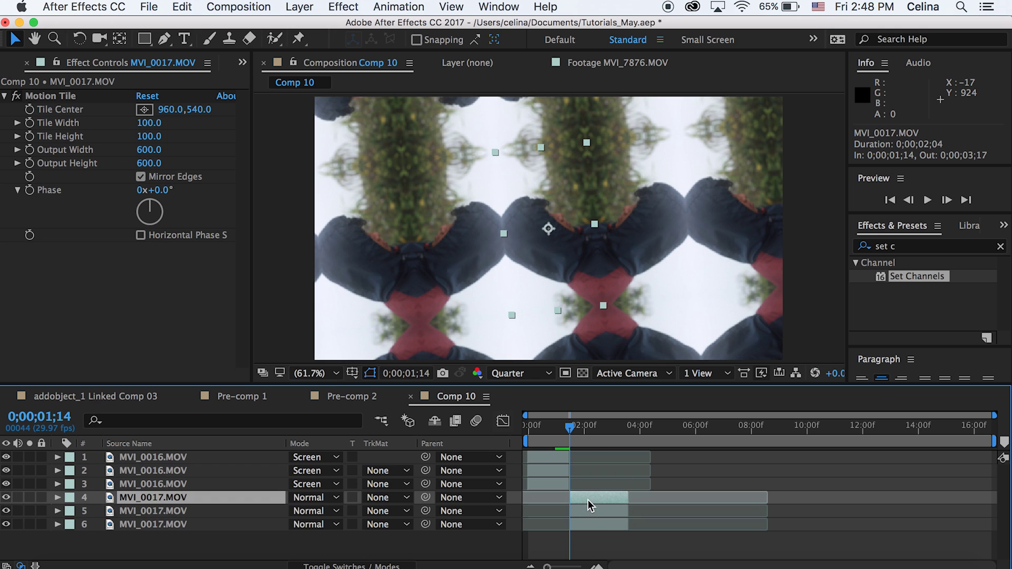
left_click(546, 459)
left_click(42, 248)
left_click(581, 496)
key("cmd+v")
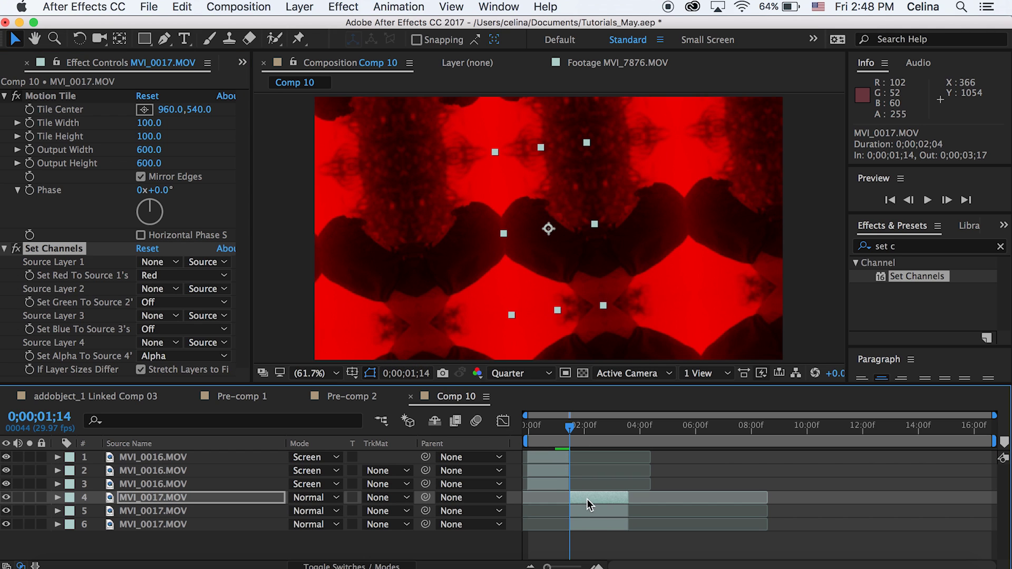
Set the three MVI_0017 copies to Screen blending, then select layer 5
left_click(239, 523, "shift")
left_click(326, 498)
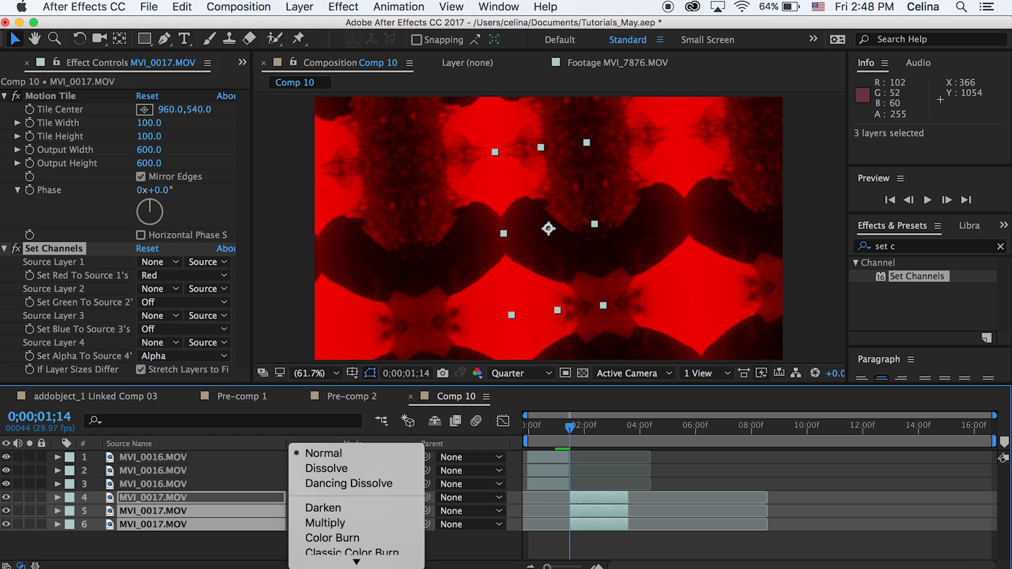
left_click(323, 457)
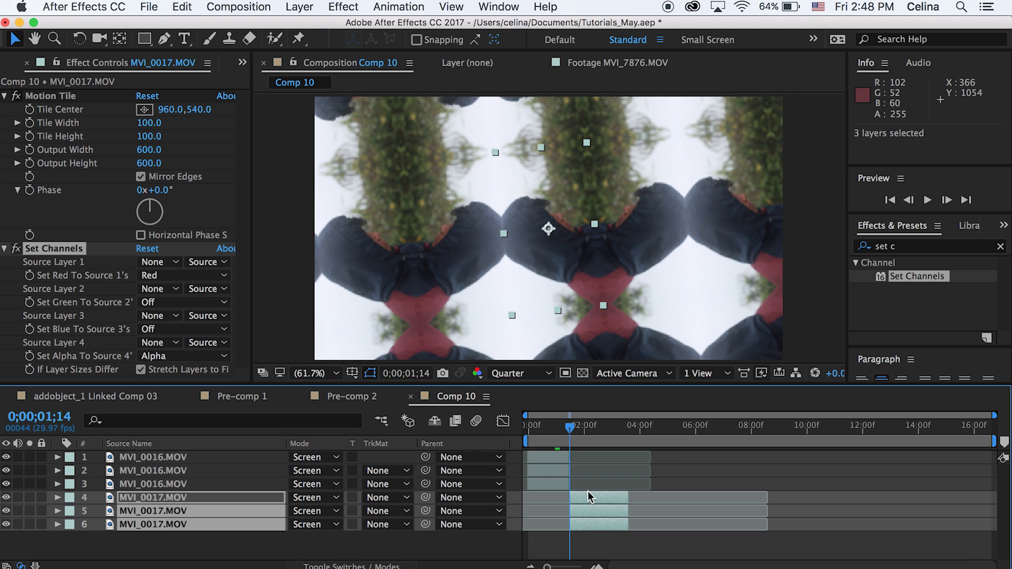
left_click(582, 542)
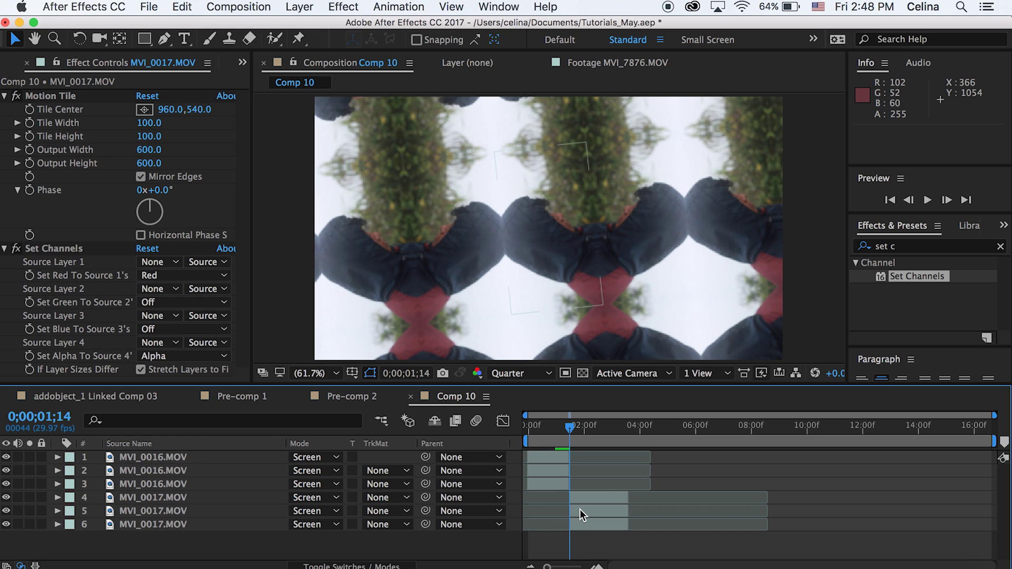
left_click(579, 510)
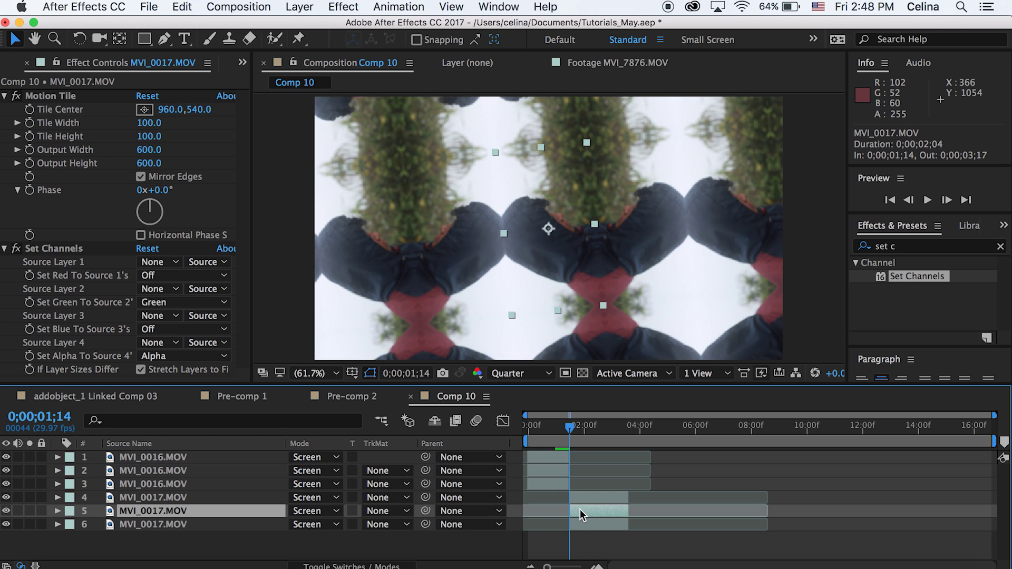
Set layer 5's Scale keyframe to about 36% and preview the transition twice
key("s")
left_click_drag(336, 526, 337, 528)
left_click_drag(565, 426, 559, 430)
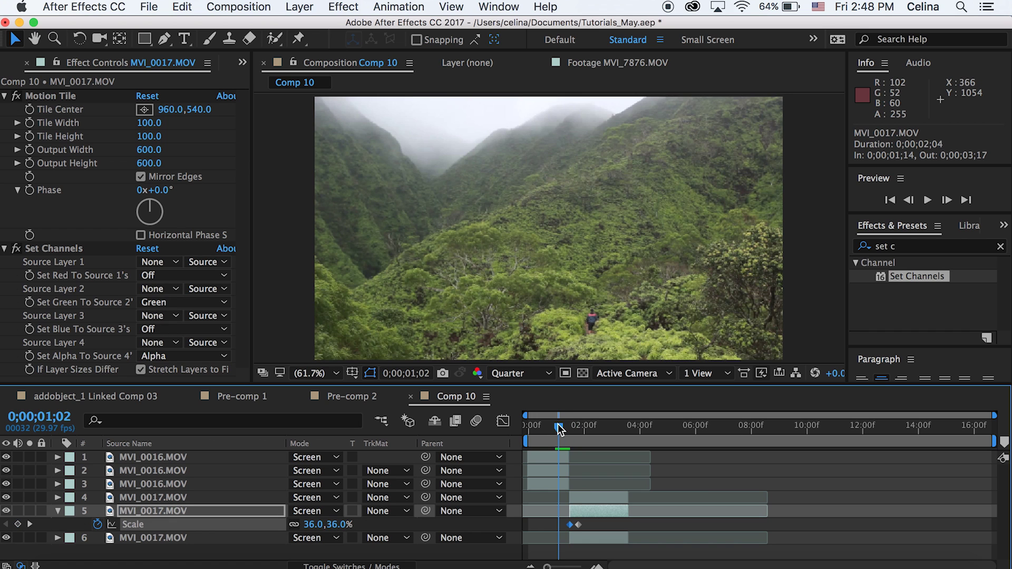
key("space")
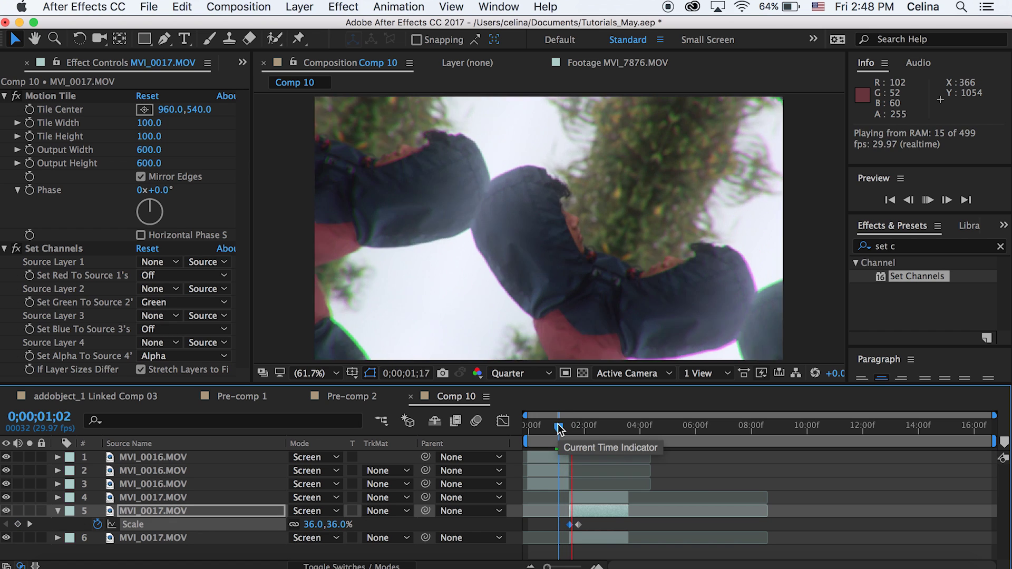
key("space")
key("space")
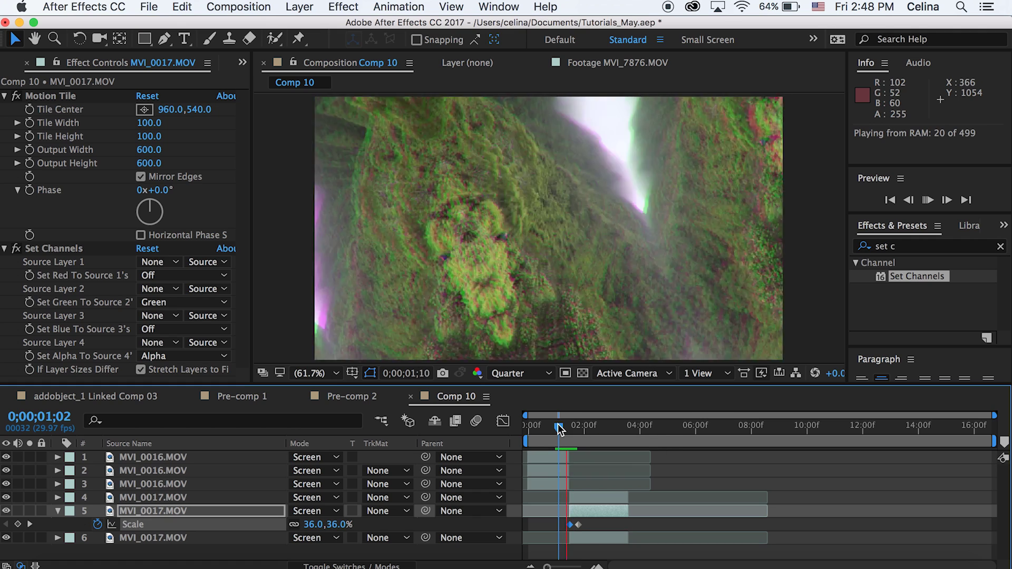
left_click_drag(560, 430, 552, 430)
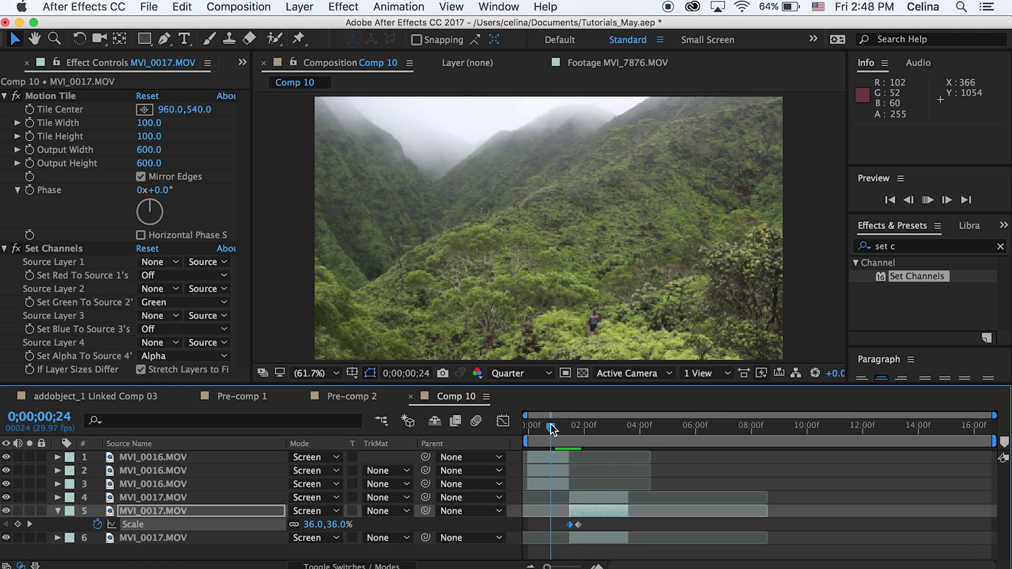
key("space")
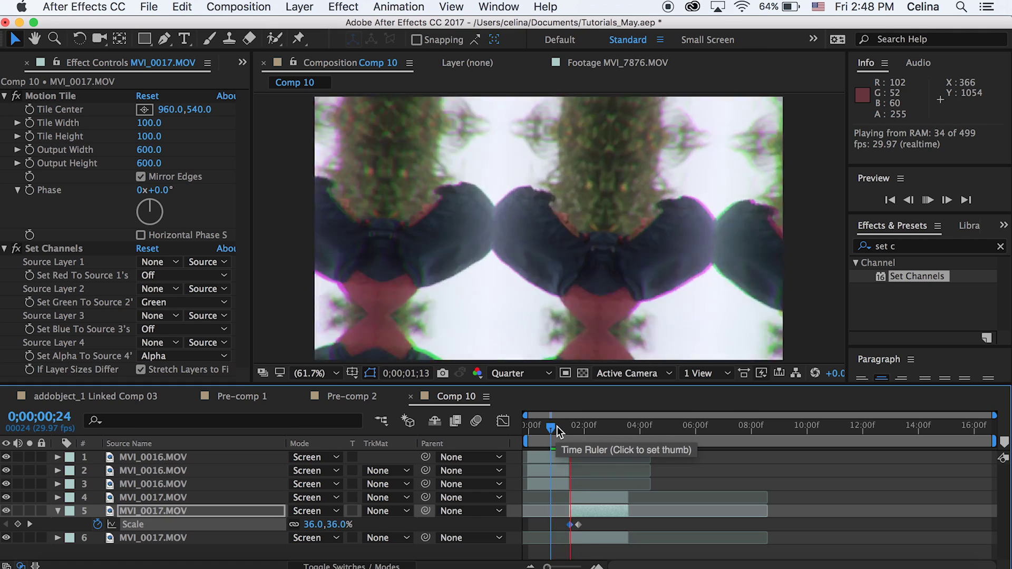
left_click(558, 427)
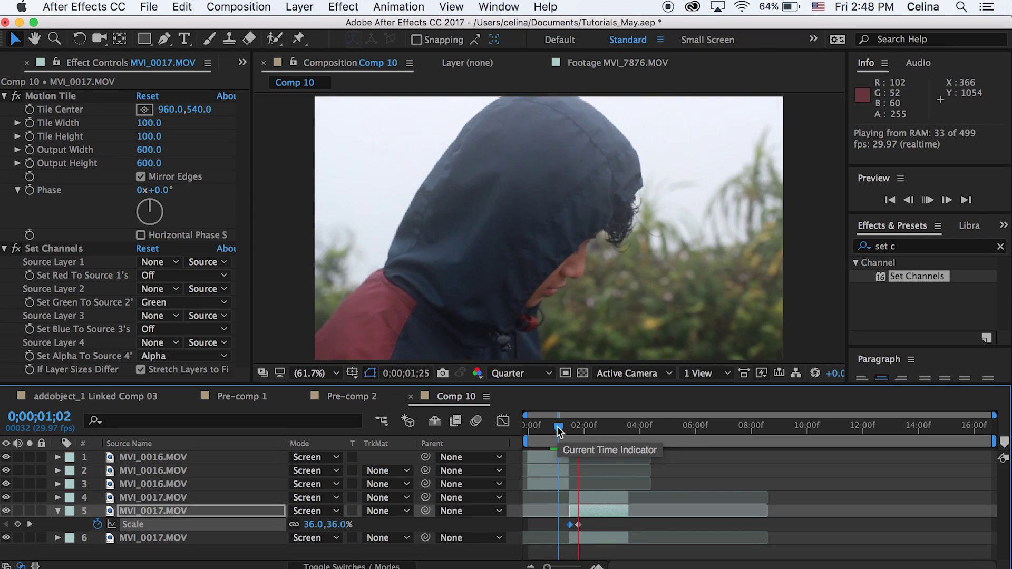
Save the project, then switch to Comp 11 and preview it
key("super+s")
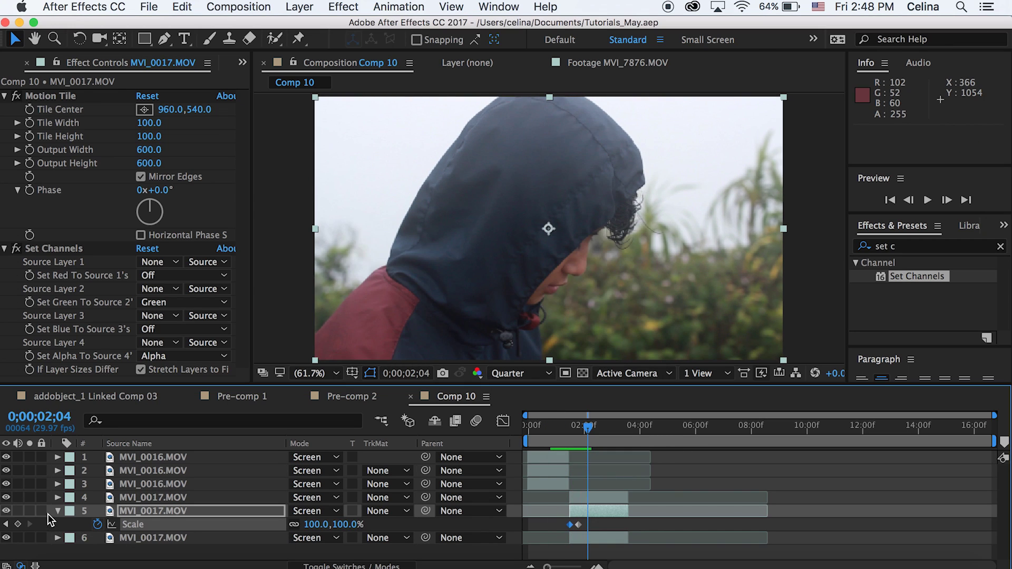
left_click(58, 511)
left_click(620, 530)
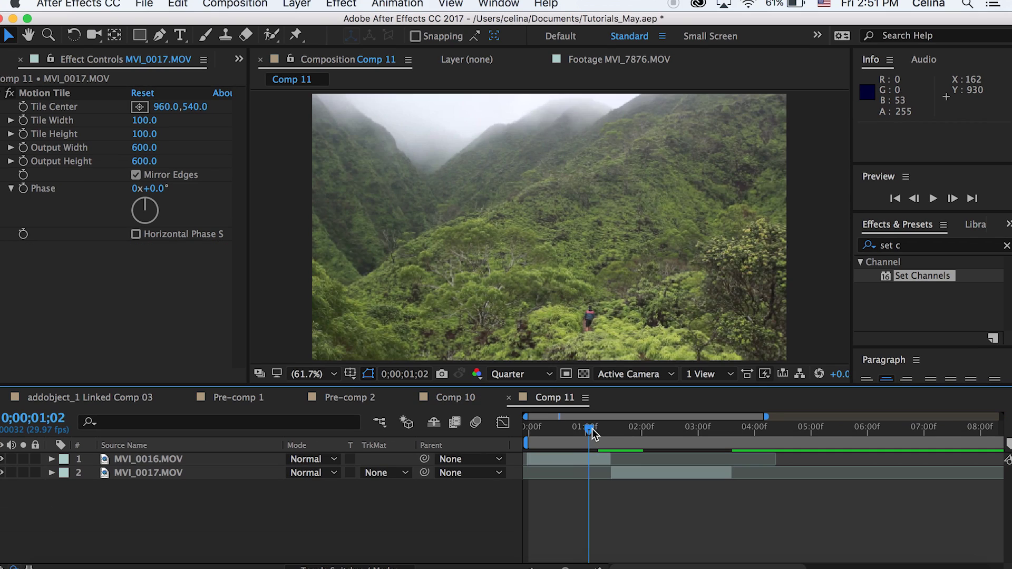
left_click(603, 426)
key("space")
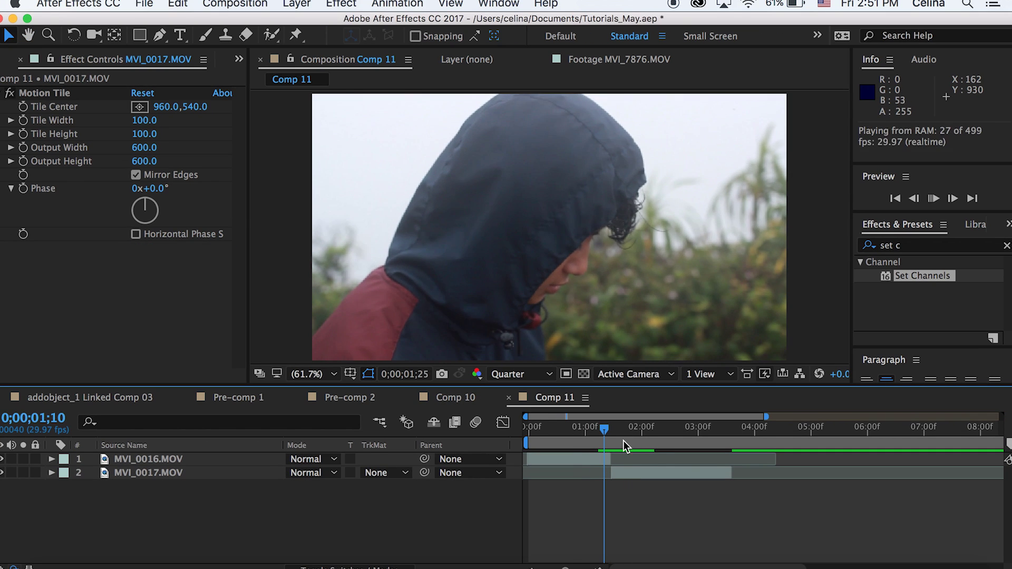
At 1;09, set a starting Position keyframe on MVI_0016 at 960,540
left_click_drag(604, 430, 611, 429)
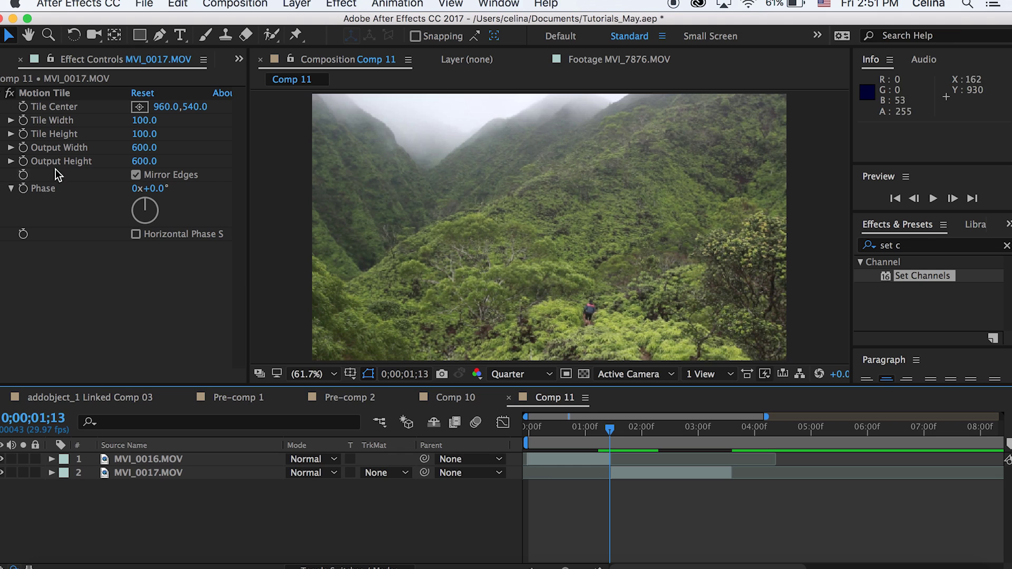
left_click(601, 426)
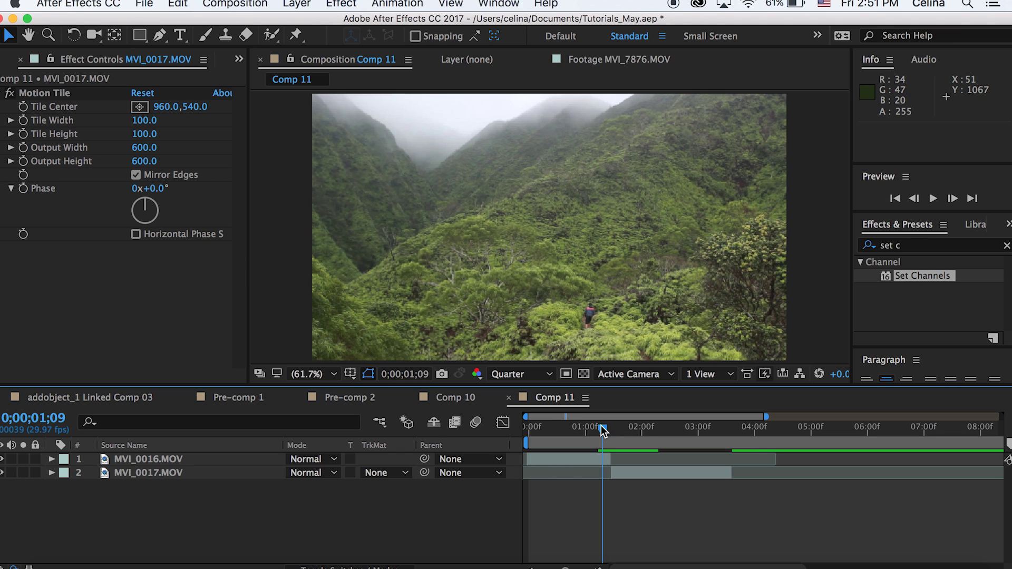
left_click(603, 458)
key("p")
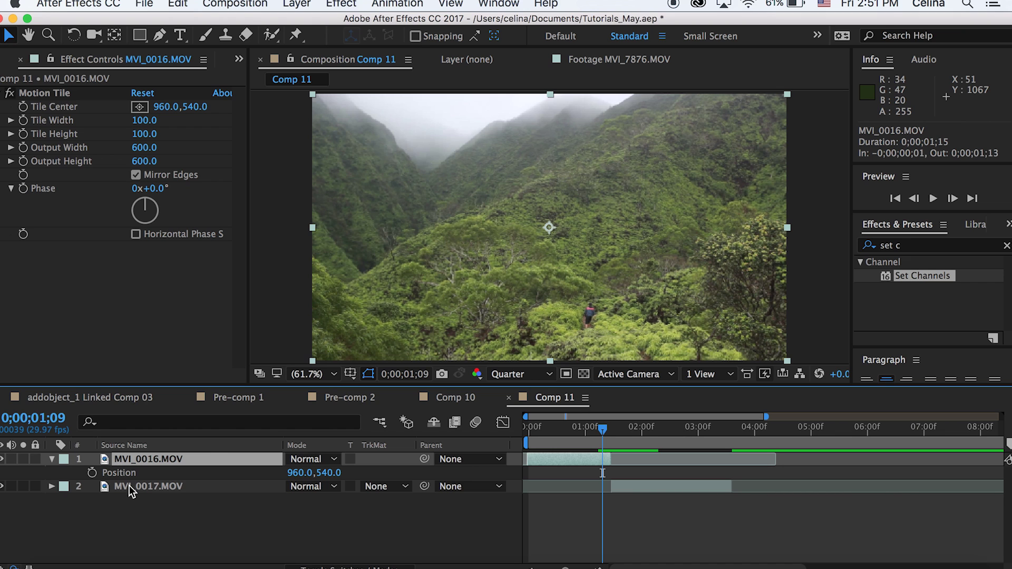
left_click(93, 473)
At 1;13, push MVI_0016's Position Y up to -1698 so the tiles slide off the top
left_click_drag(605, 436, 613, 437)
left_click_drag(330, 473, 45, 464)
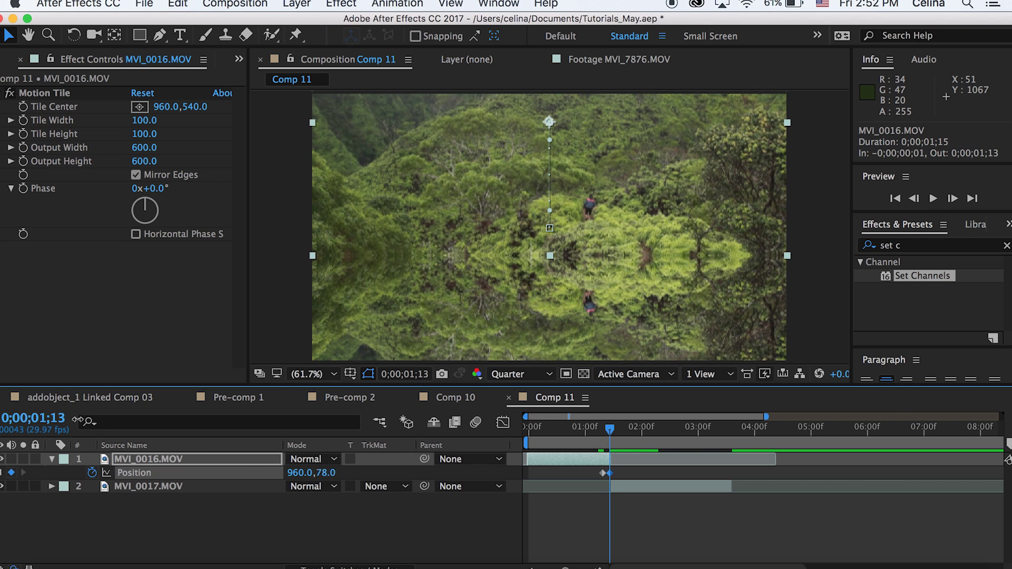
left_click_drag(77, 420, 5, 420)
left_click_drag(345, 474, 298, 473)
mouse_move(610, 430)
left_mouse_down()
mouse_move(596, 433)
mouse_move(611, 433)
left_mouse_up()
left_click(619, 486)
Keyframe MVI_0017's Position from Y 3020 at 1;14 up to 540 at 1;17
key("p")
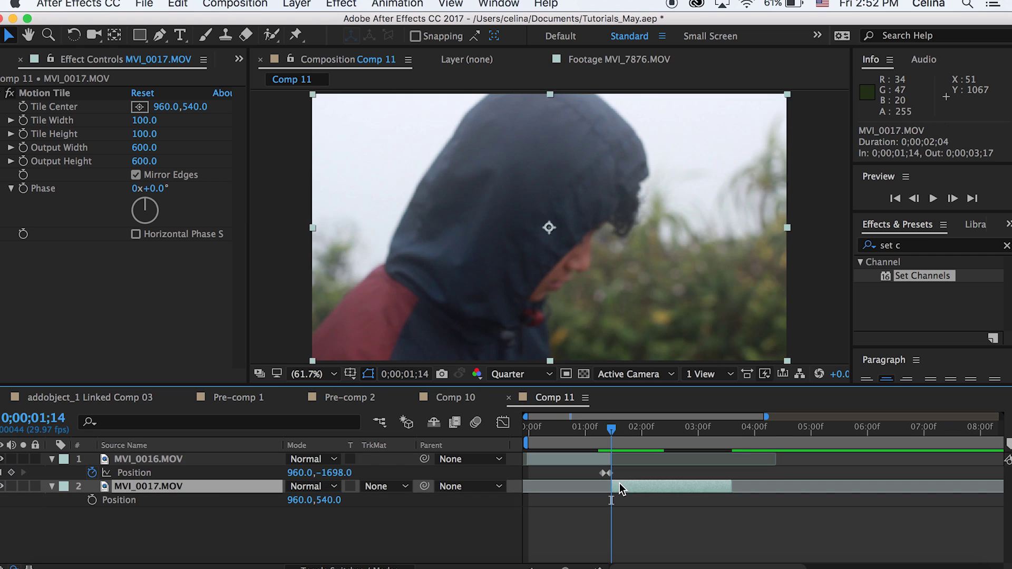
left_click_drag(608, 434, 617, 431)
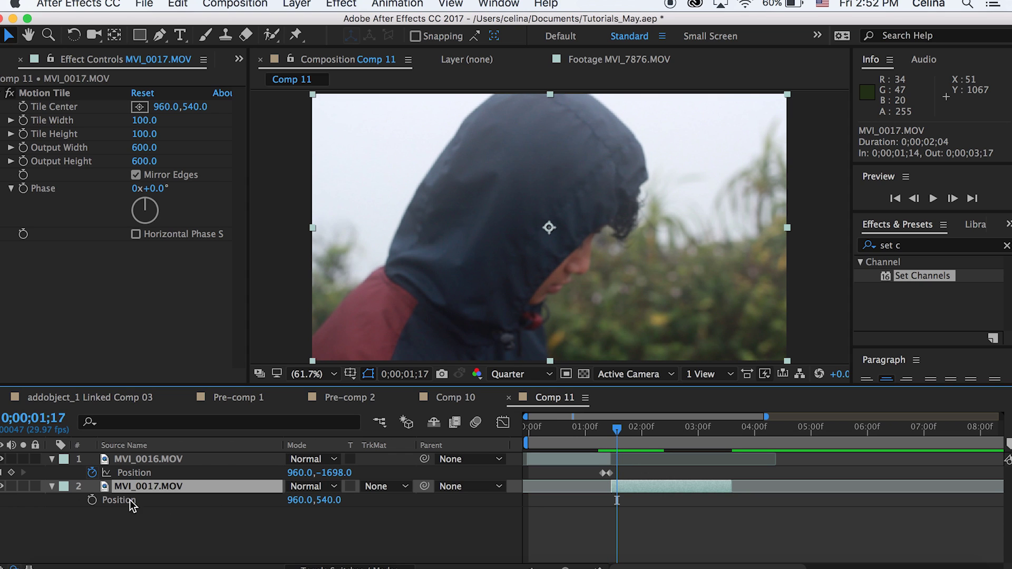
left_click(93, 500)
left_click_drag(614, 431, 611, 431)
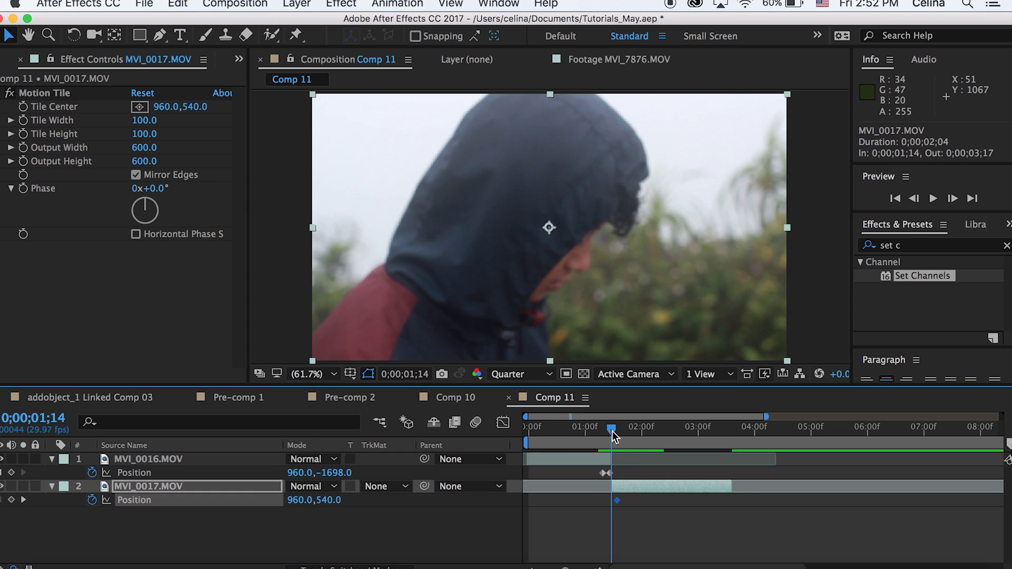
left_click_drag(329, 500, 547, 519)
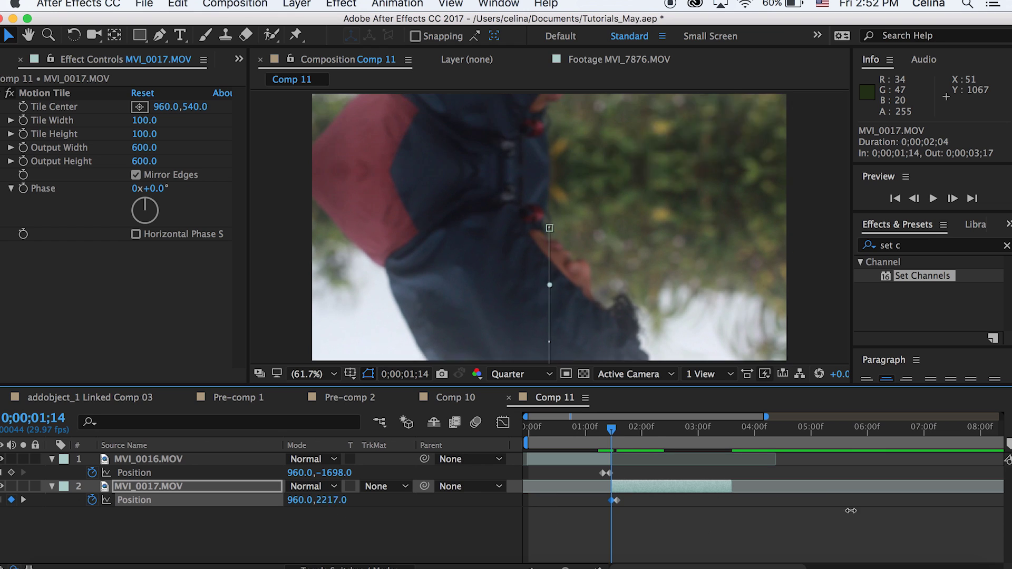
left_click_drag(324, 500, 931, 443)
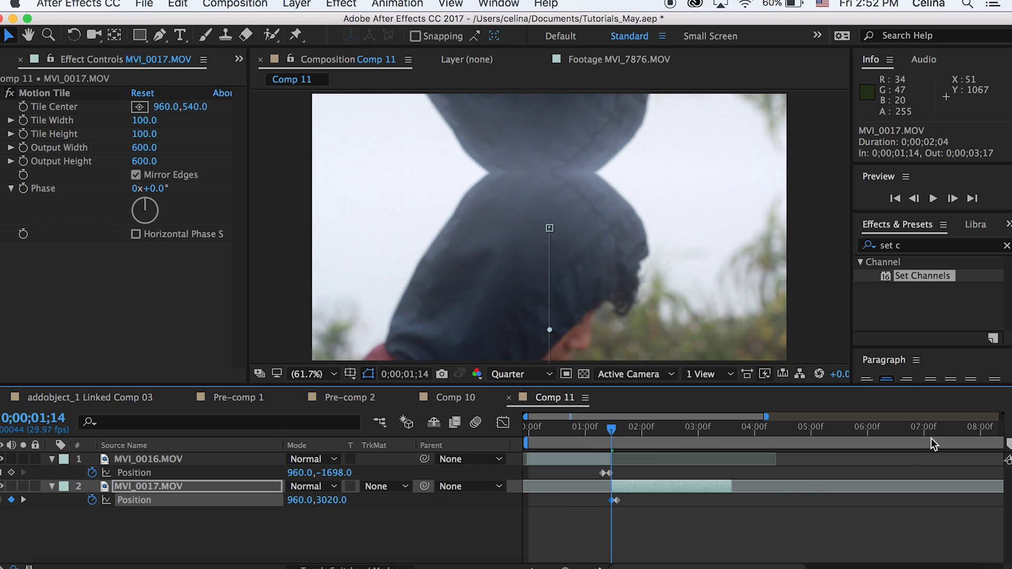
Preview the transition and shift the ending Position keyframe later to 1;21
mouse_move(595, 434)
left_mouse_down()
mouse_move(611, 436)
mouse_move(601, 435)
left_mouse_up()
key("space")
key("space")
left_click_drag(616, 500, 625, 500)
left_click(601, 438)
key("space")
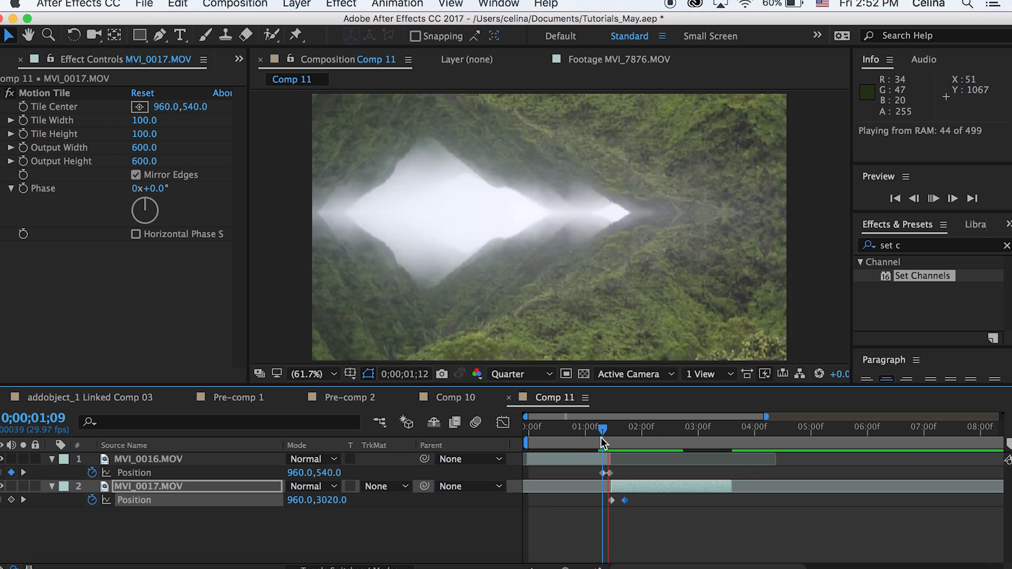
key("space")
left_click(601, 437)
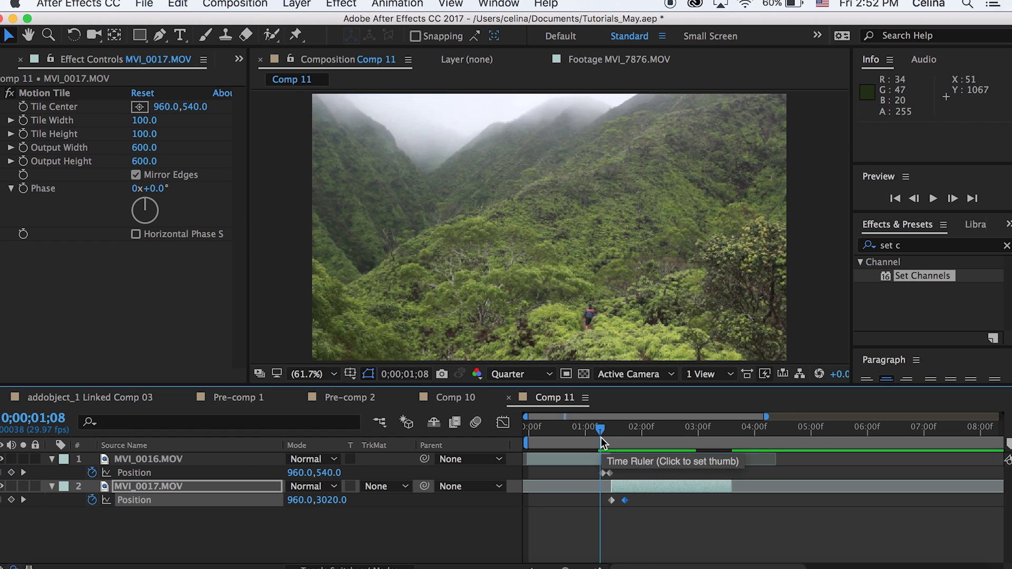
At 1;09, set a 100% Scale keyframe on the top MVI_0016 copy
key("space")
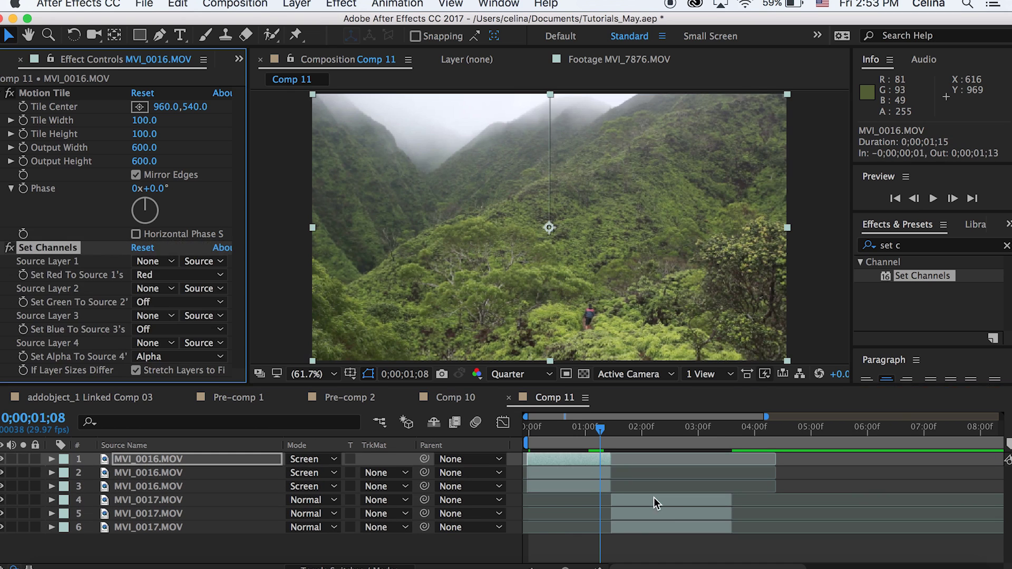
left_click(654, 498)
left_click(602, 428)
left_click(604, 462)
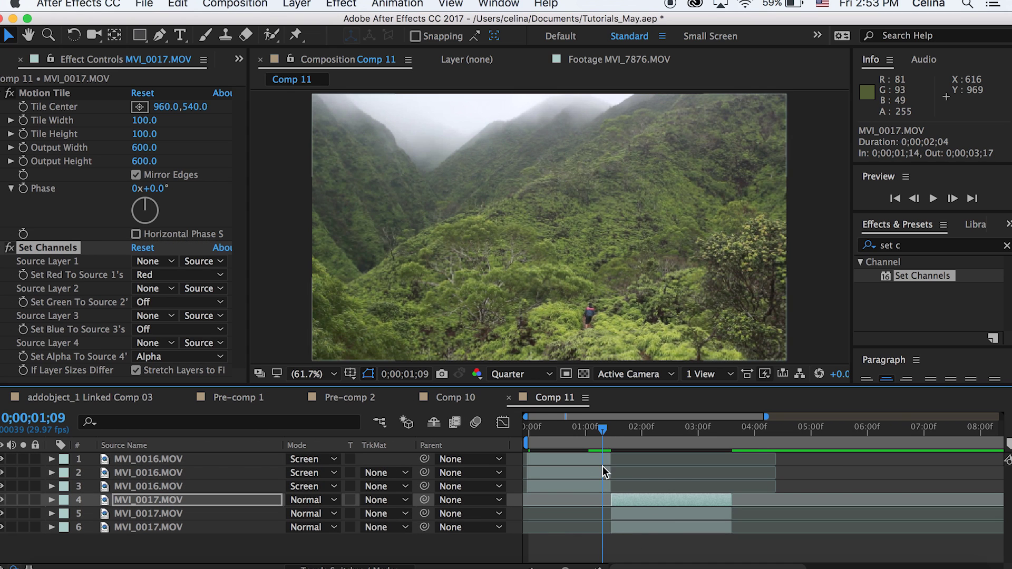
key("a")
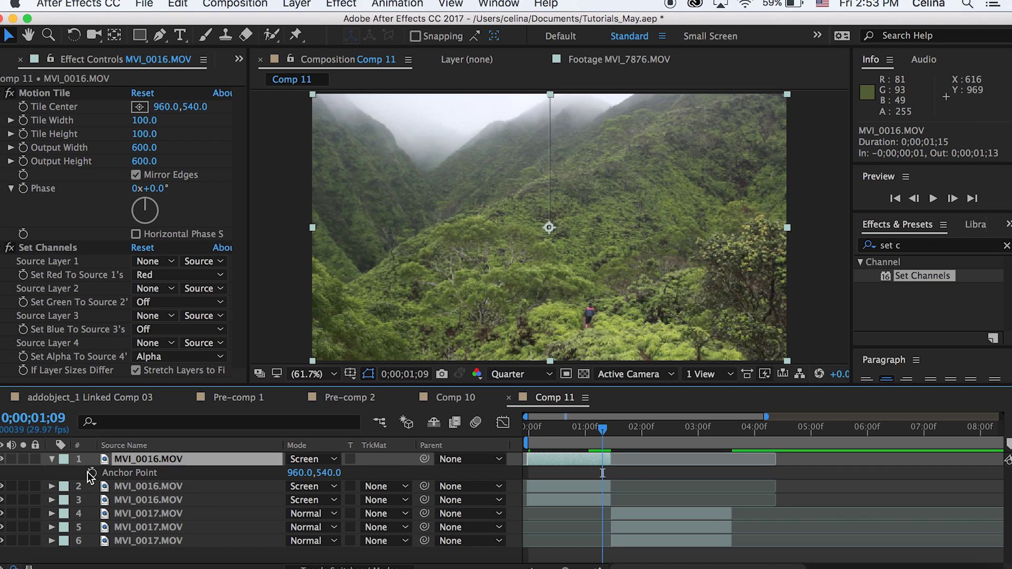
key("alt+shift+s")
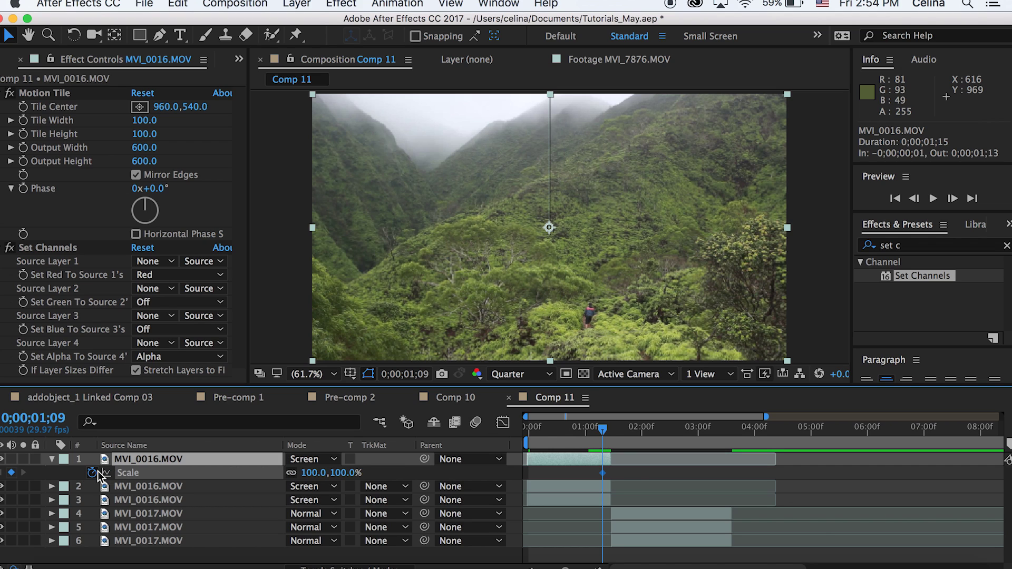
left_click(98, 475)
Raise the top copy's Scale to 101% at 1;13 and preview the scale change
left_click_drag(603, 437, 609, 432)
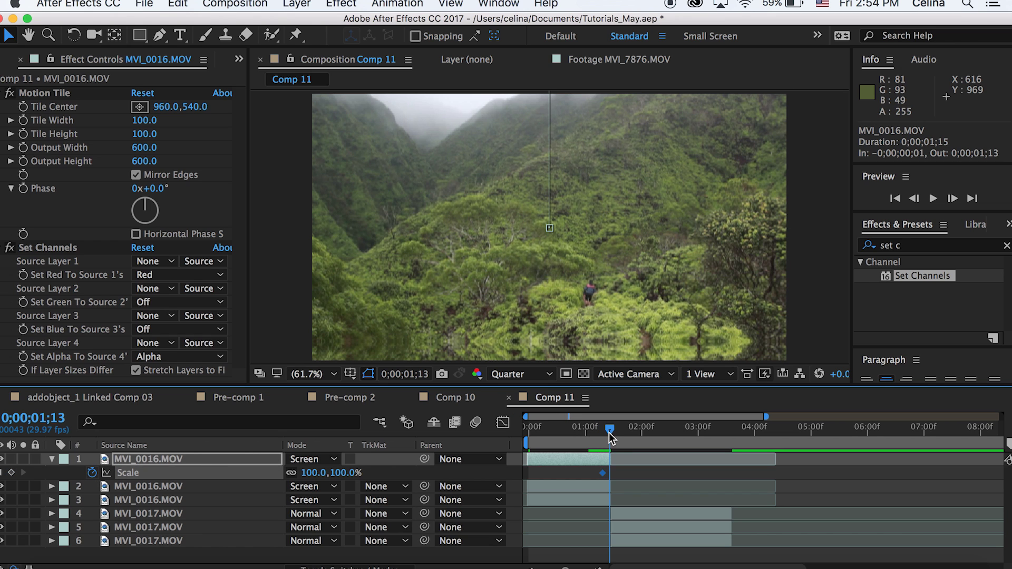
left_click_drag(342, 477, 342, 472)
left_click(599, 438)
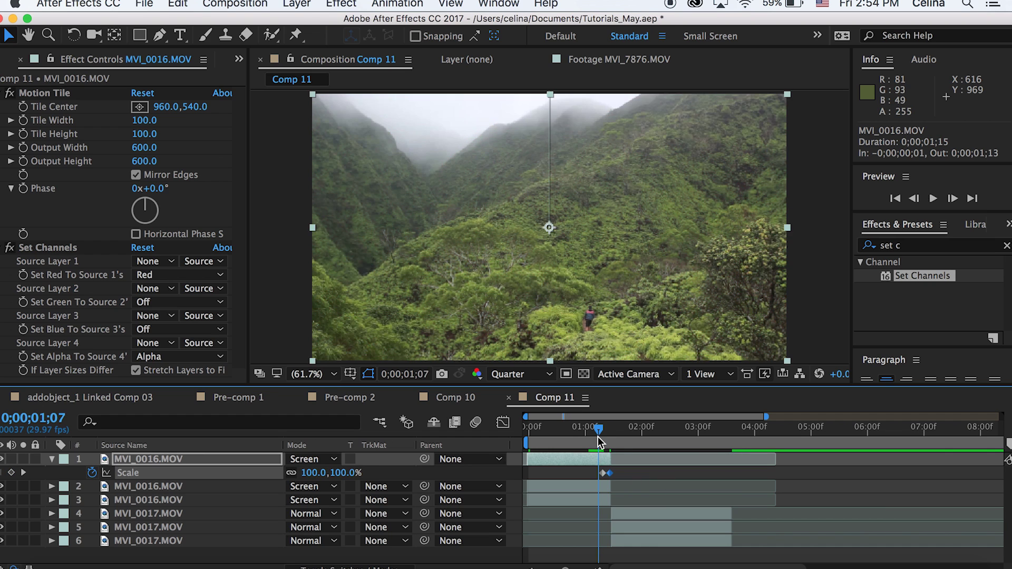
key("space")
mouse_move(598, 436)
left_mouse_down()
mouse_move(608, 436)
mouse_move(604, 452)
left_mouse_up()
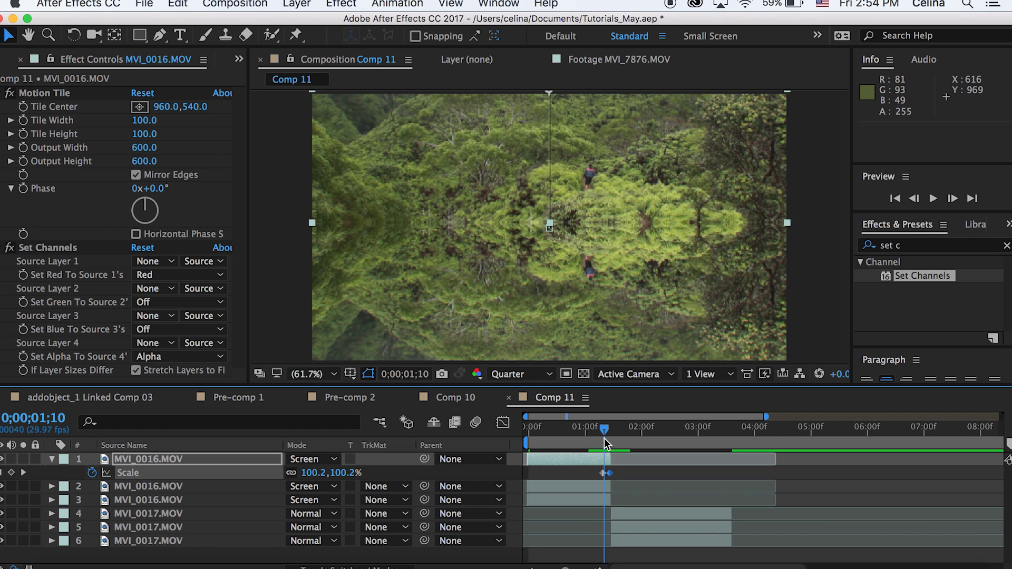
left_click(632, 514)
Set the three MVI_0017 copies' blending mode to Screen
left_click(632, 535, "shift")
left_click(306, 514)
scroll(327, 395, "down", 4)
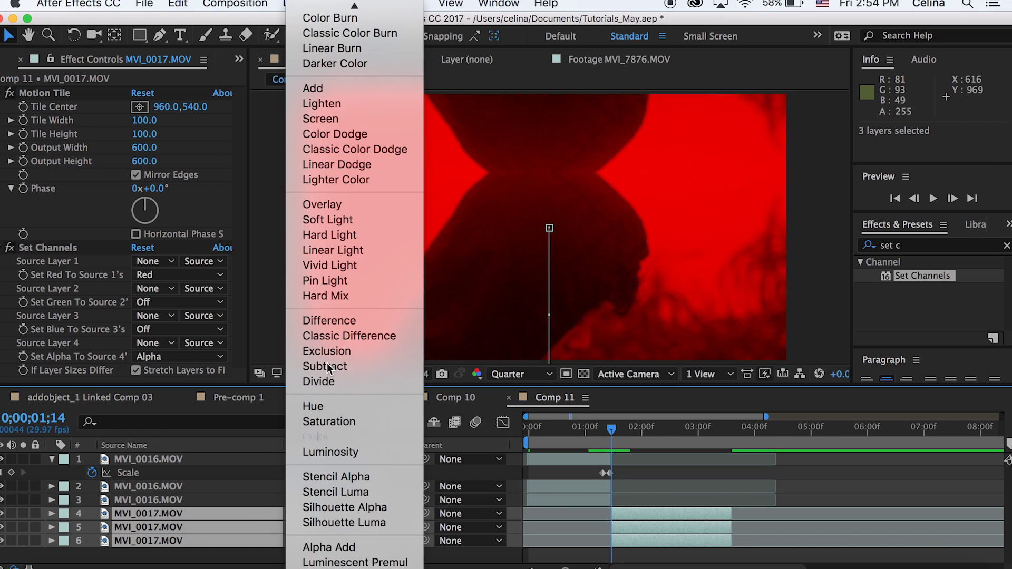
left_click(352, 118)
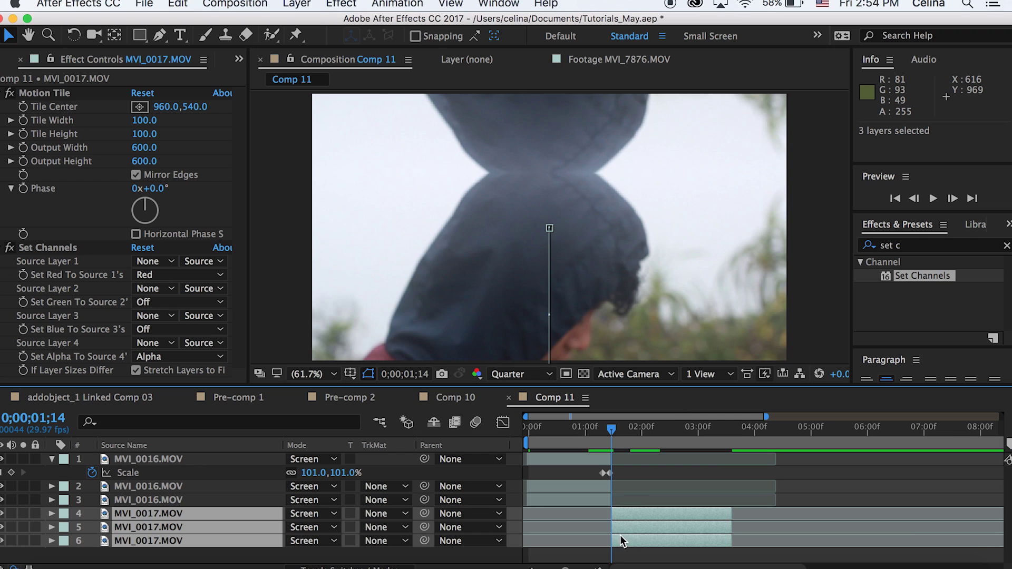
key("super+z")
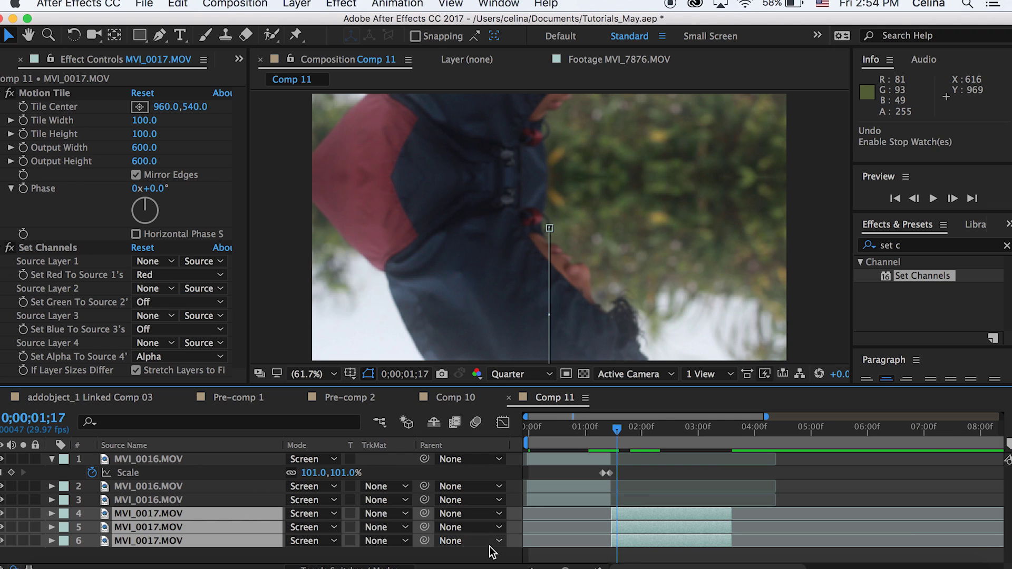
left_click(491, 552)
Keyframe the first MVI_0017 copy's Scale from 100% to 101% around the 1;14 cut
left_click(625, 514)
key("s")
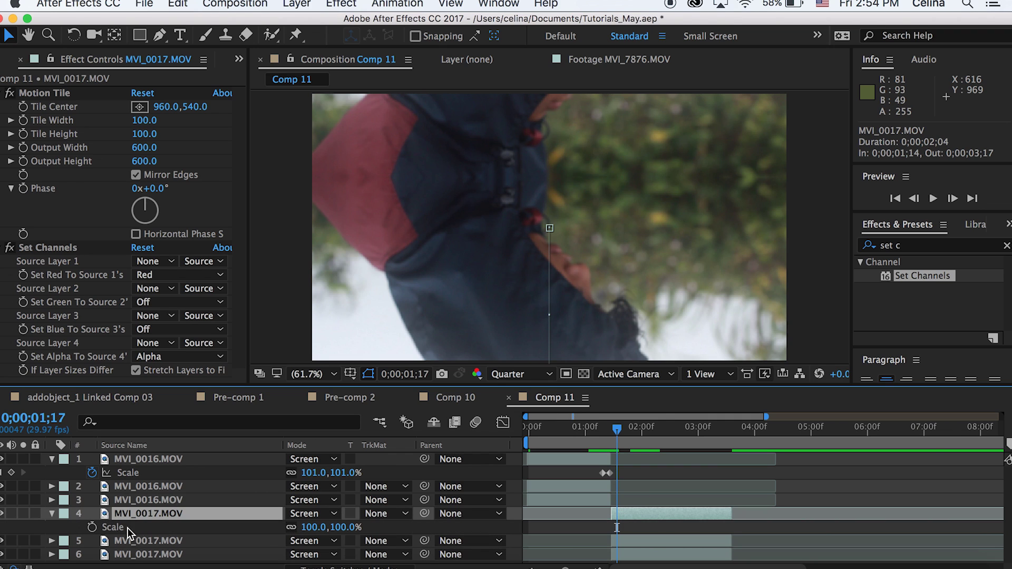
left_click(92, 528)
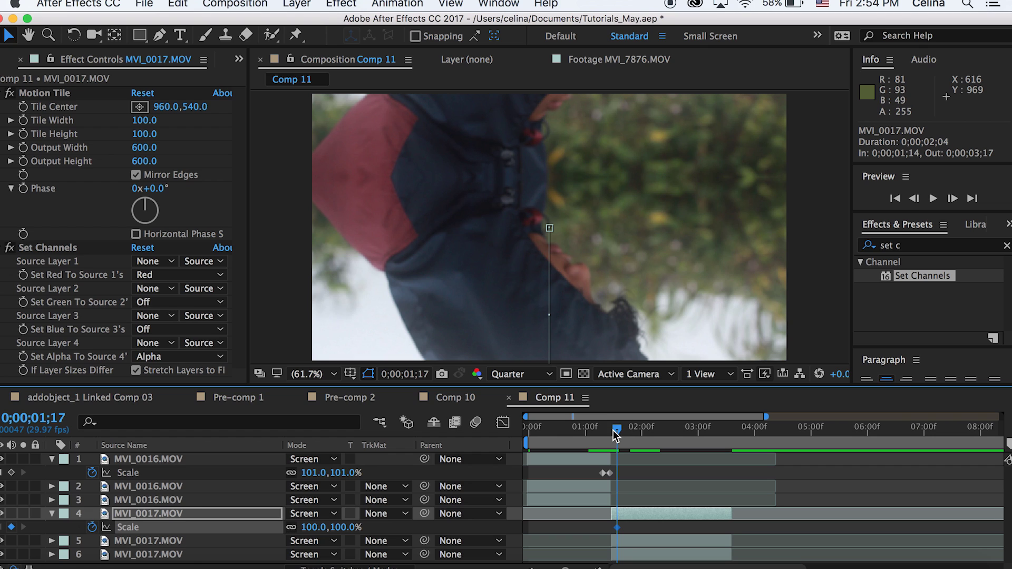
left_click_drag(613, 430, 609, 431)
left_click_drag(308, 527, 309, 526)
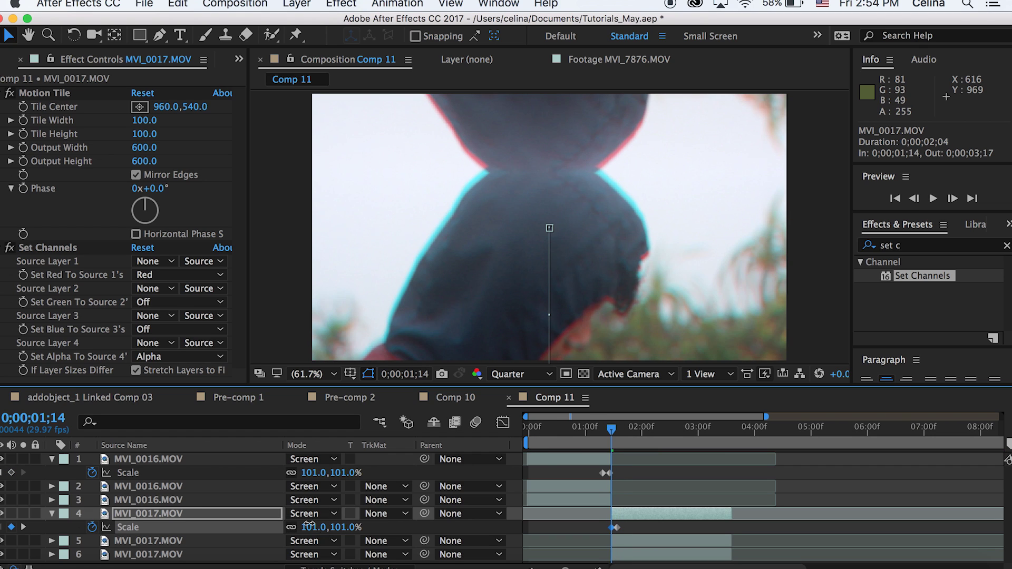
Check frame 1;13 and the top MVI_0016 copy's Scale, then play the finished RGB-split transition
left_click_drag(613, 428, 593, 431)
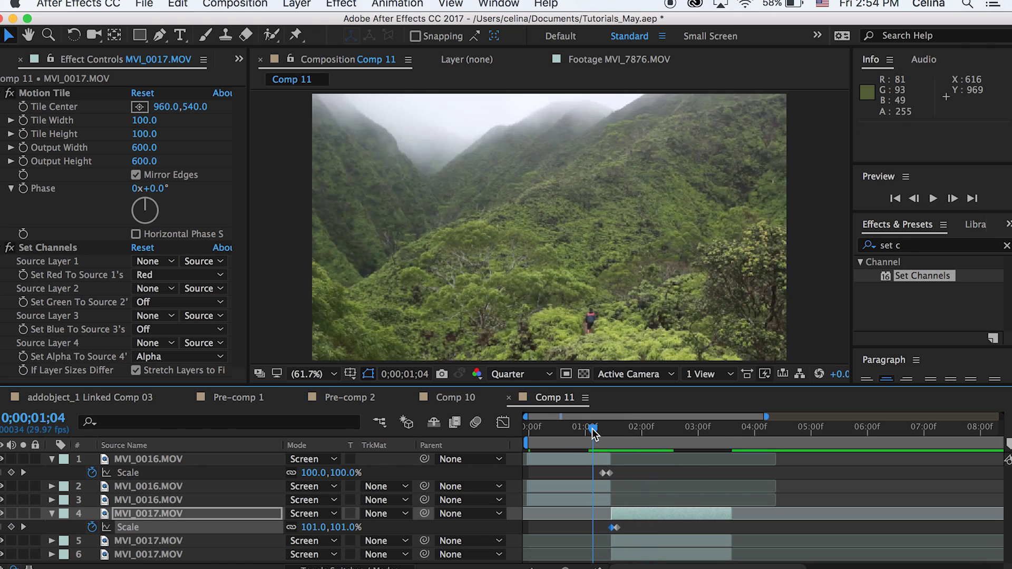
left_click_drag(593, 429, 610, 434)
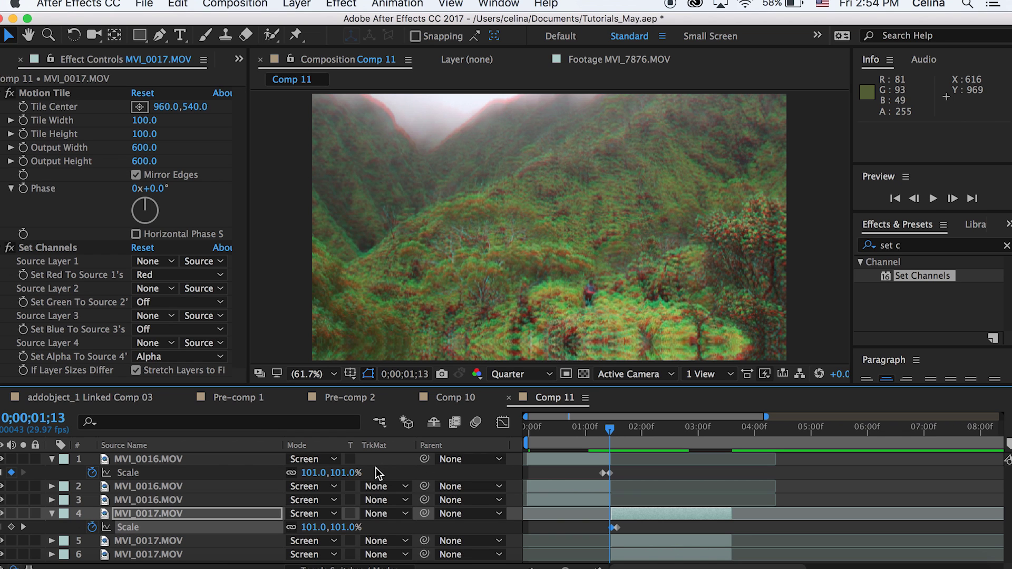
left_click(353, 472)
left_click_drag(610, 428, 592, 434)
key("space")
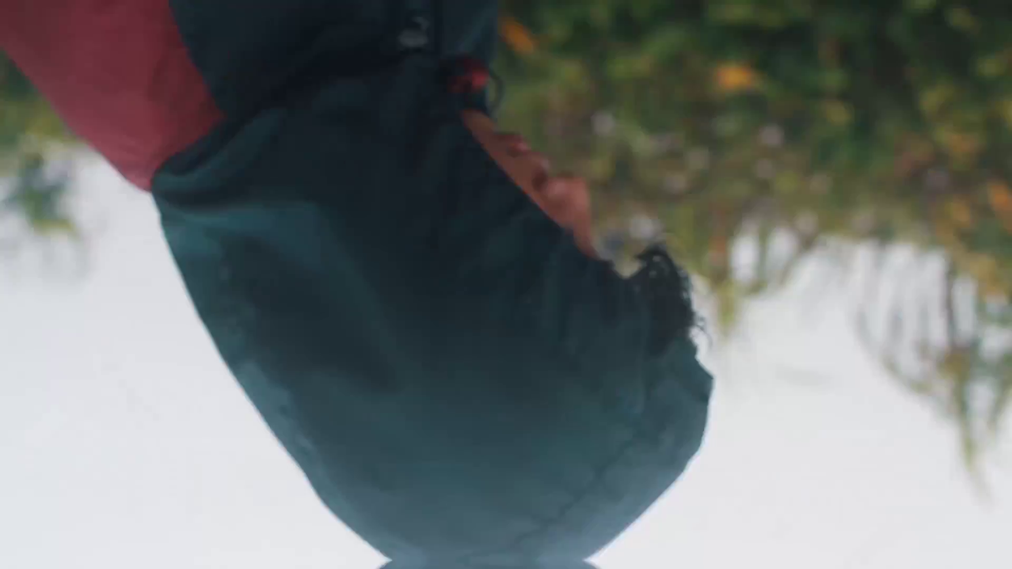